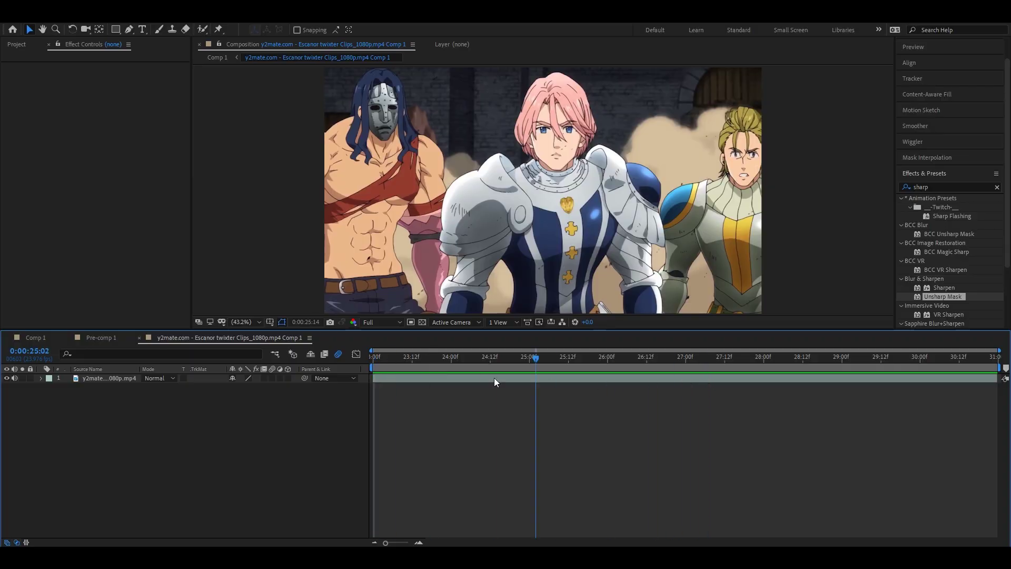
- Create an adjustment layer above the anime footage and duplicate it, giving two adjustment layers
right_click(365, 380)
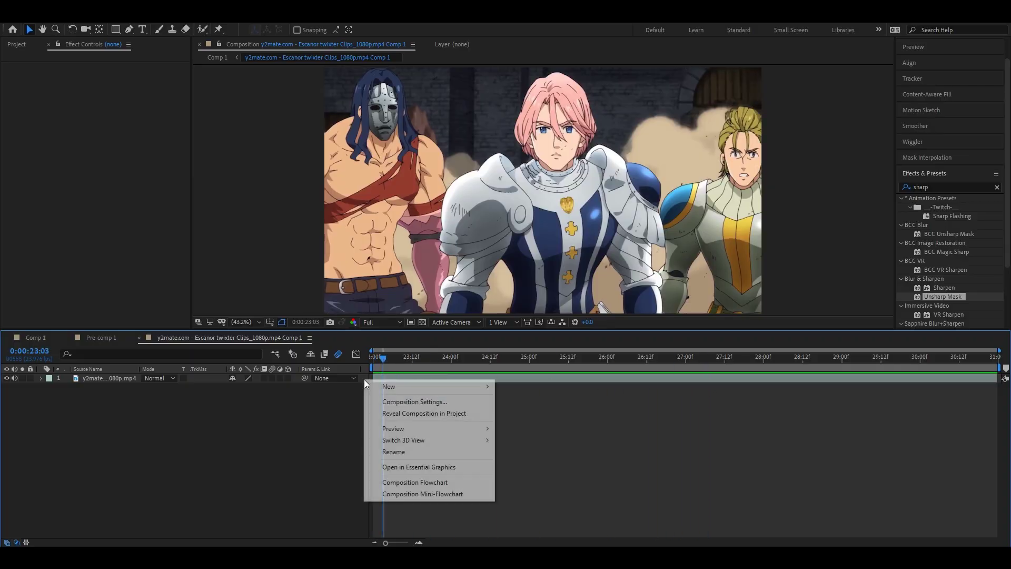
mouse_move(476, 387)
left_click(558, 472)
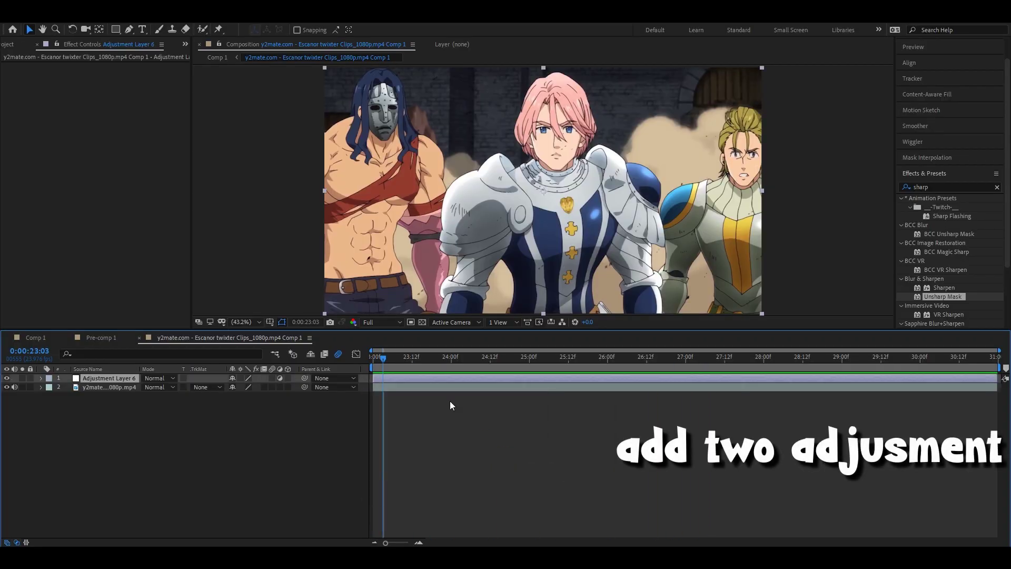
key("ctrl+d")
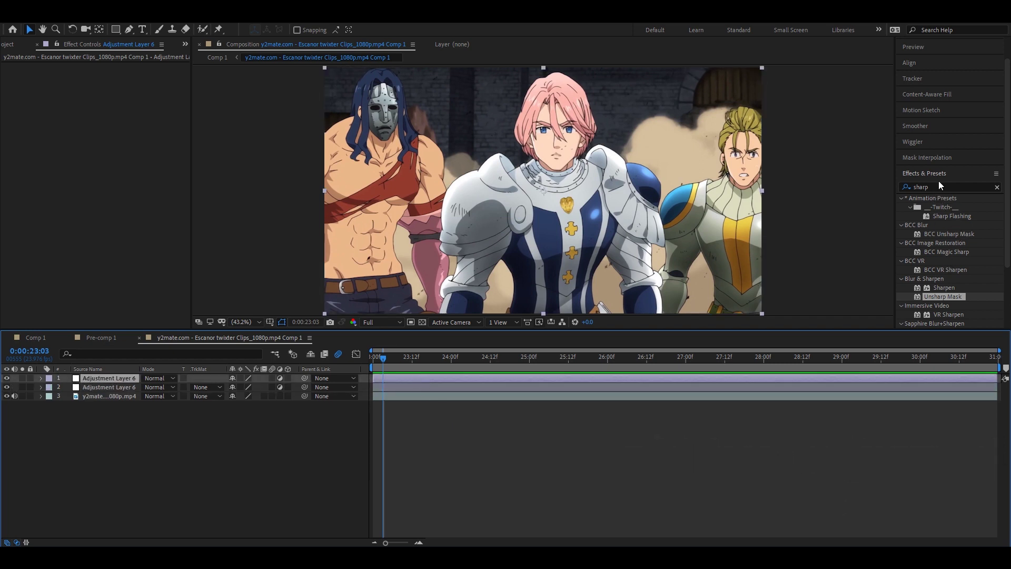
left_click(899, 188)
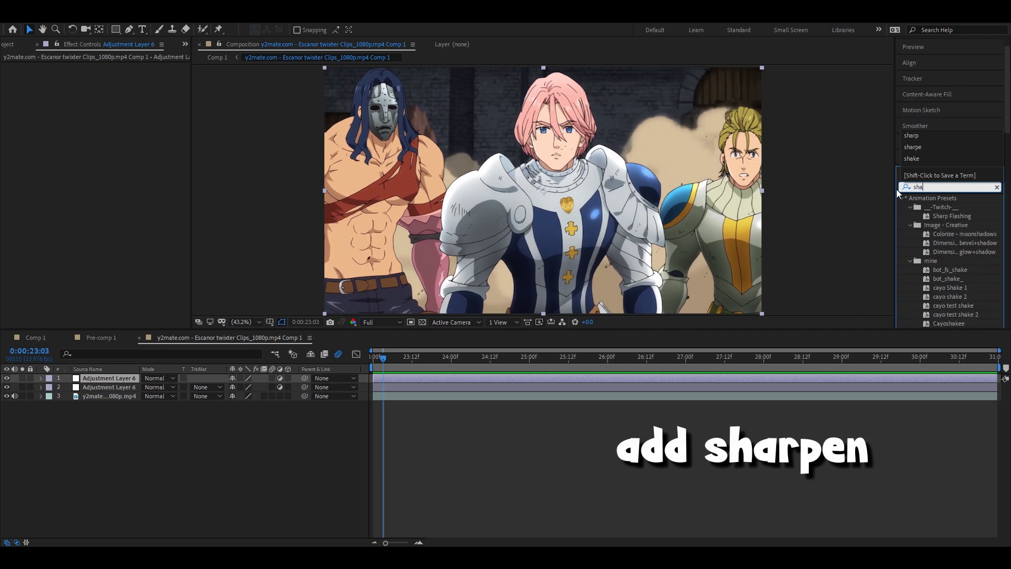
- Apply Sharpen and Unsharp Mask to the top adjustment layer, setting Sharpen amount to 50
left_click(904, 187)
left_click_drag(944, 288, 564, 380)
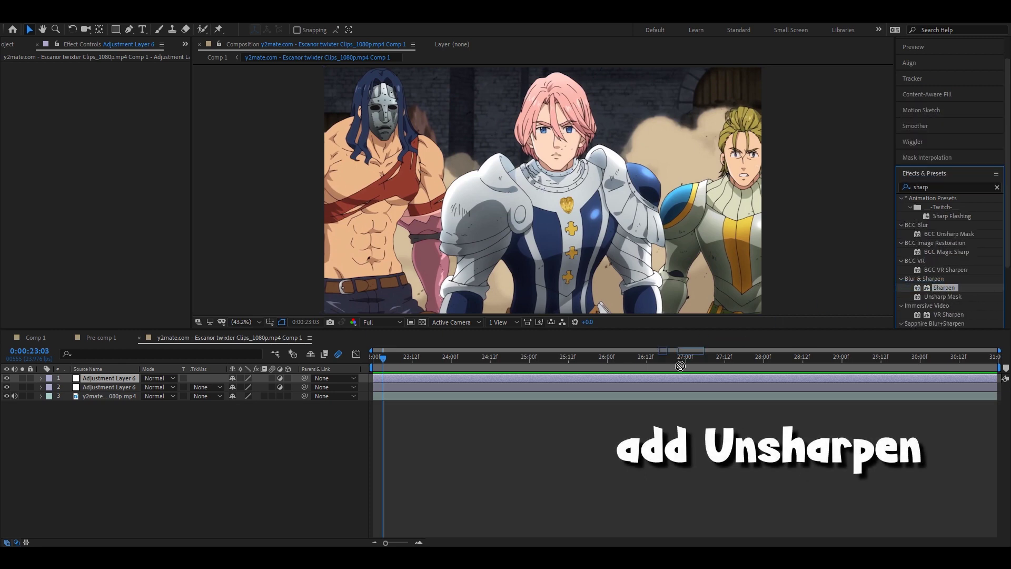
left_click_drag(943, 296, 696, 379)
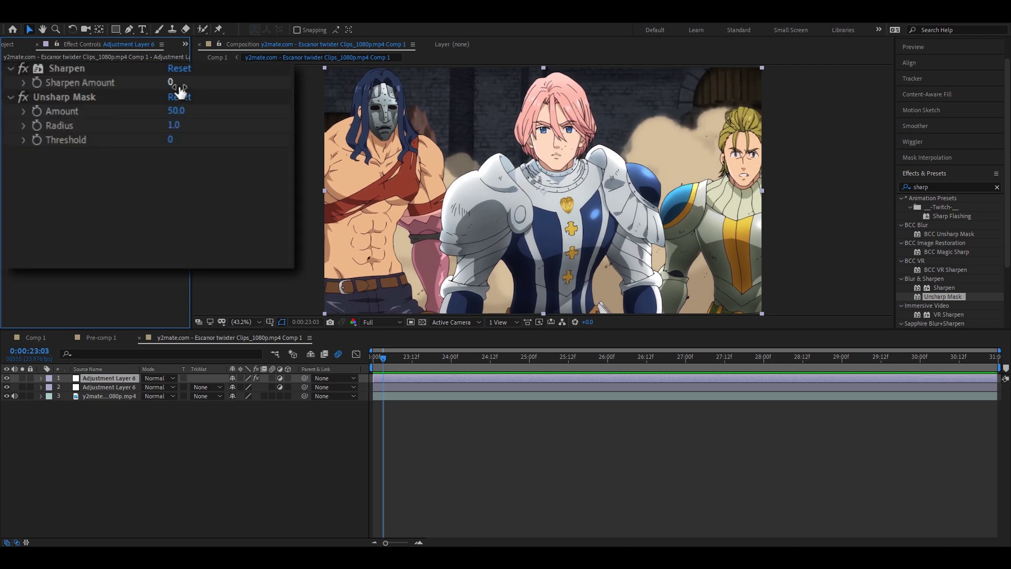
left_click(106, 75)
type("50")
key("Return")
- Set Unsharp Mask amount to 20 and radius to 50
left_click(176, 110)
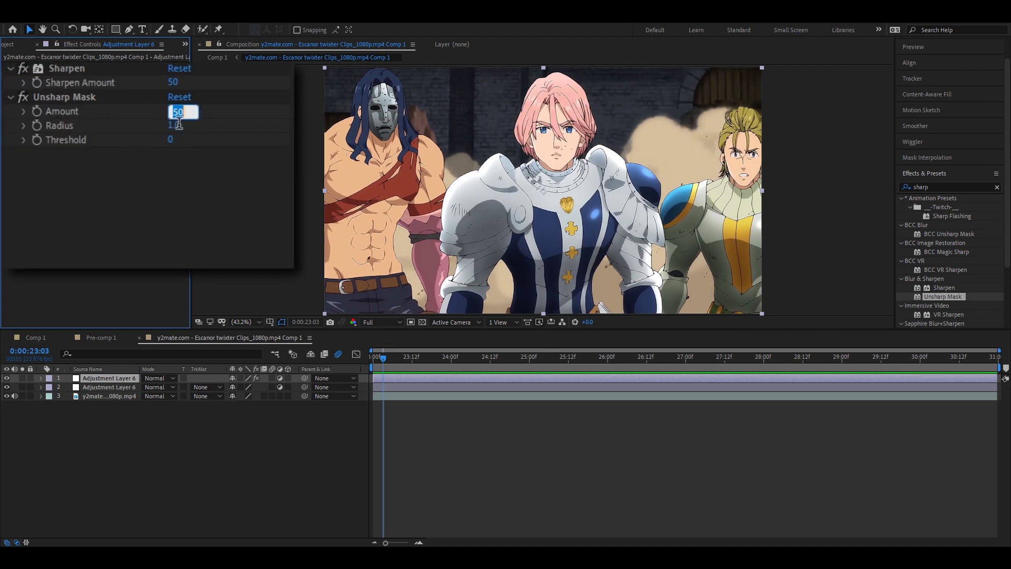
type("2")
key("Return")
left_click(179, 125)
type("50")
key("Return")
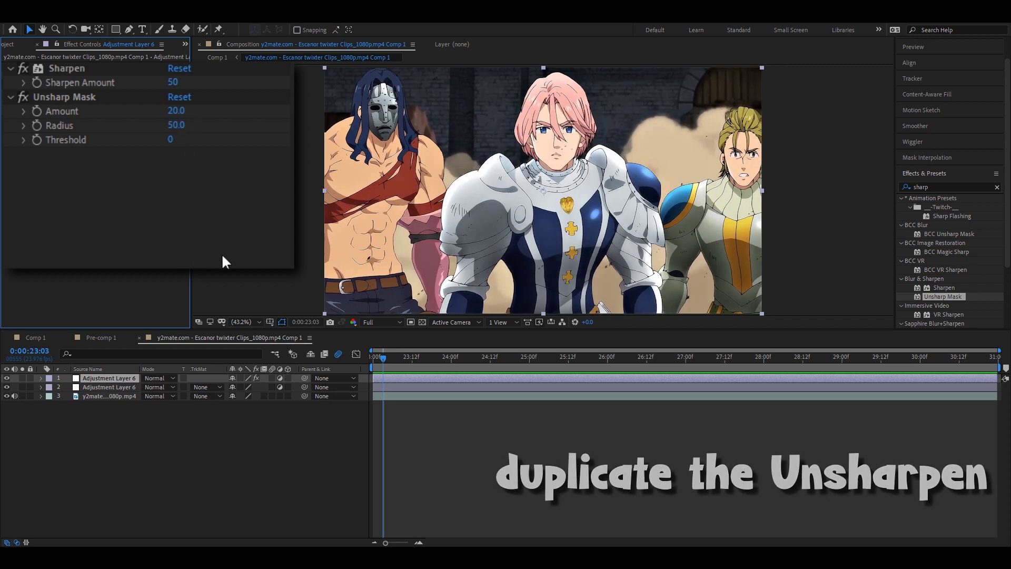
- Duplicate Unsharp Mask and set the copy to amount 10, radius 30
left_click(79, 97)
key("ctrl+d")
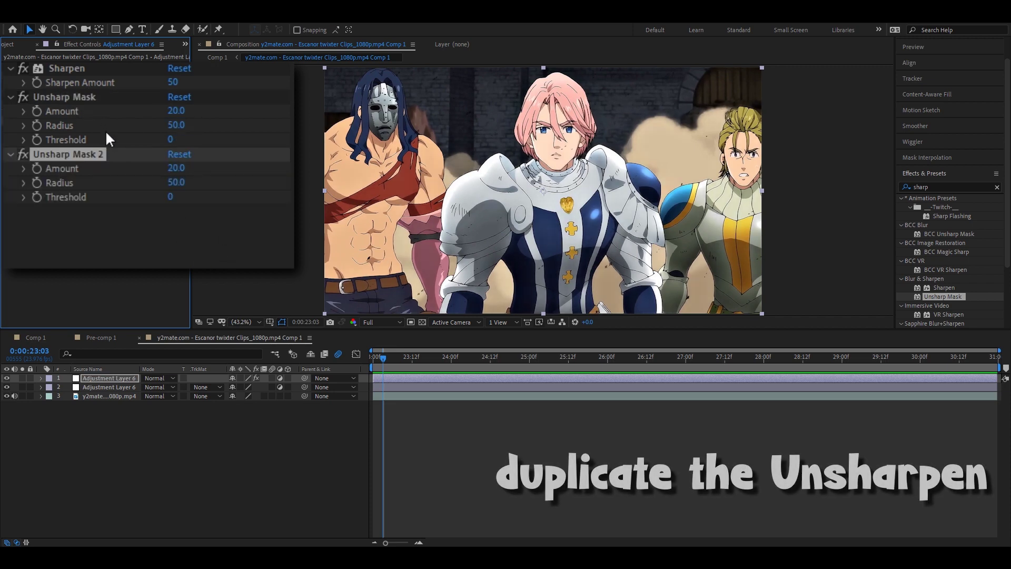
left_click(175, 168)
type("10")
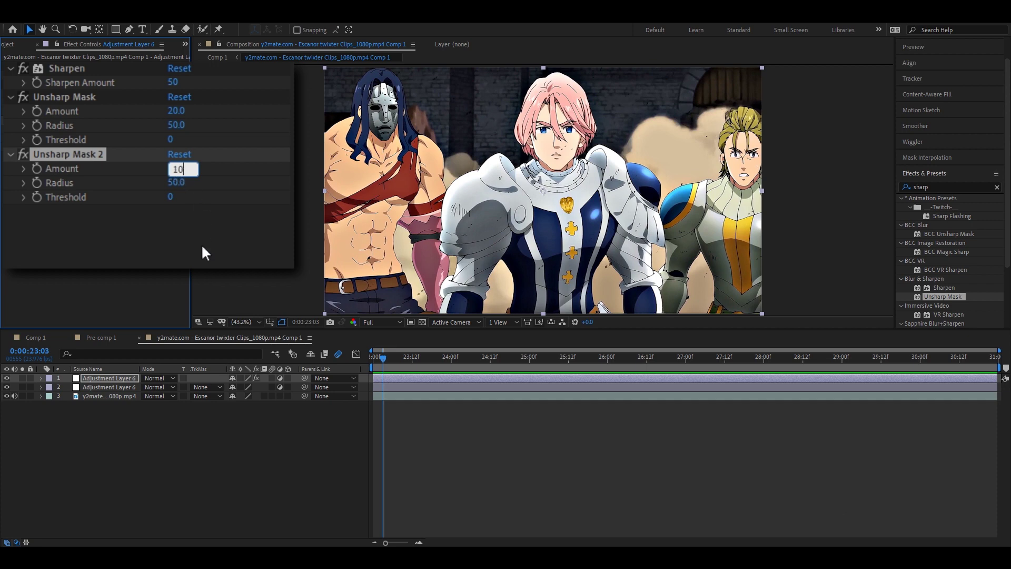
key("Return")
left_click(176, 183)
type("30")
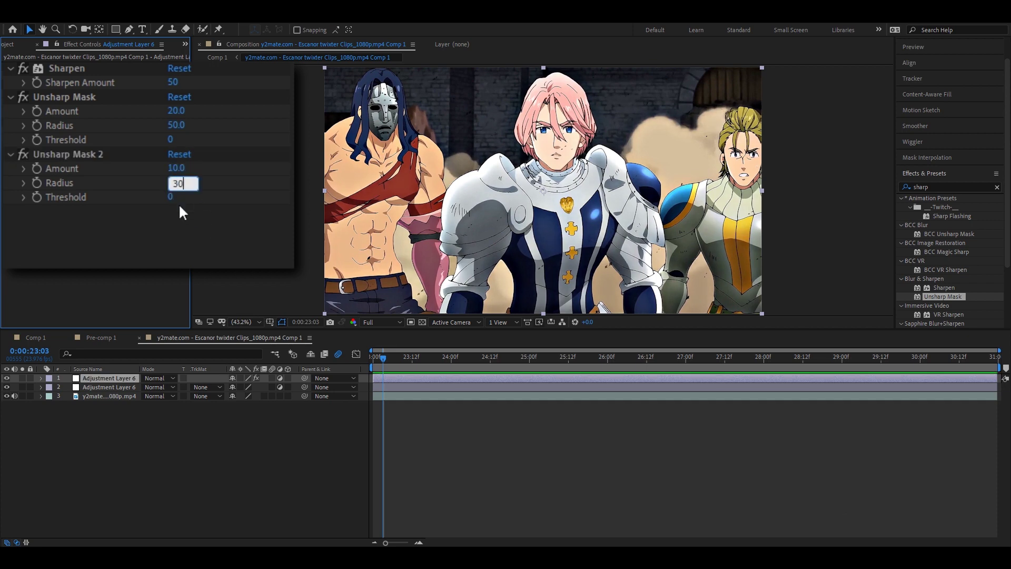
key("Return")
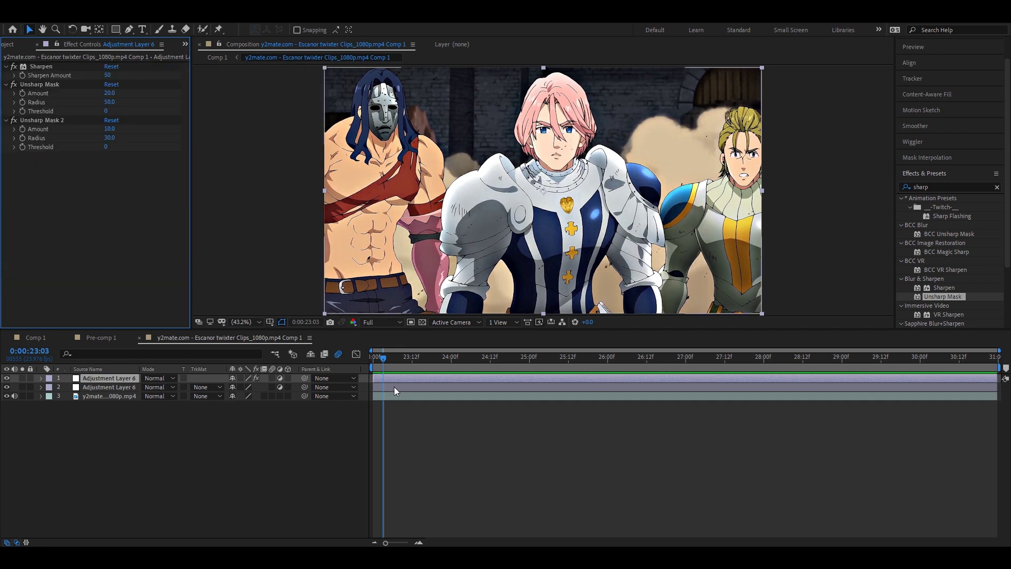
left_click(393, 387)
- Apply Hue/Saturation to the second adjustment layer with Master Saturation 10
left_click(919, 188)
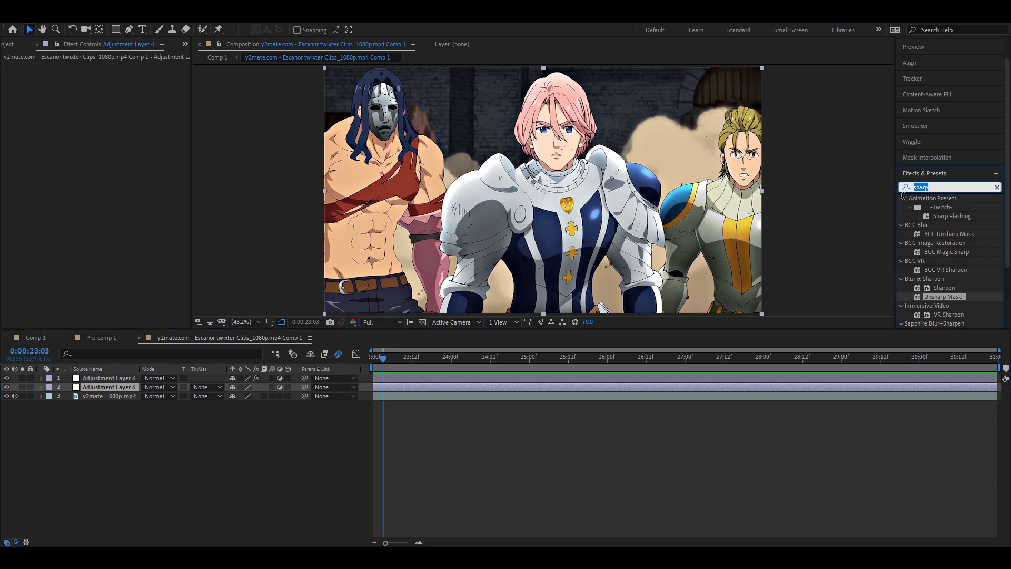
type("hue")
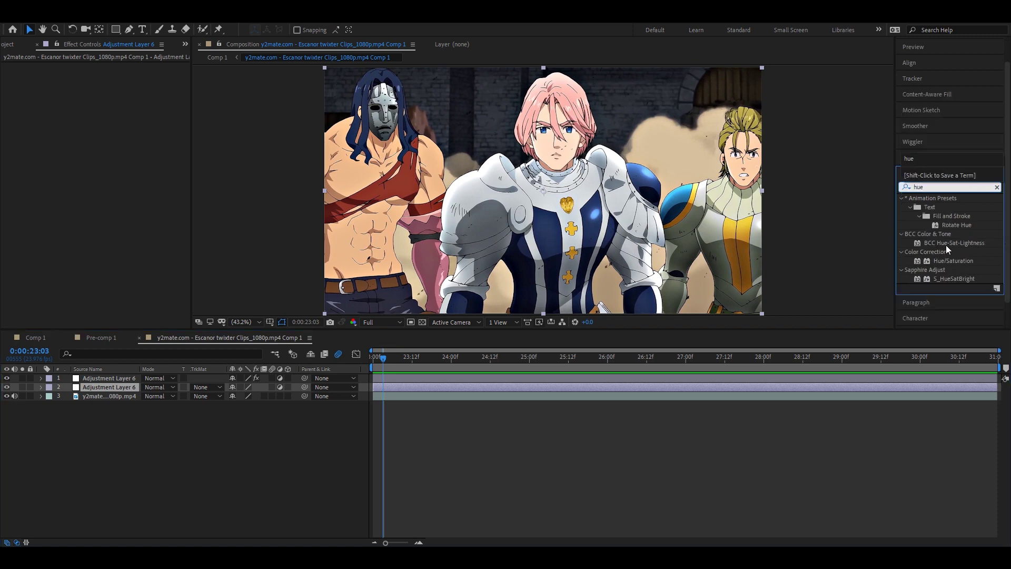
left_click_drag(958, 260, 530, 386)
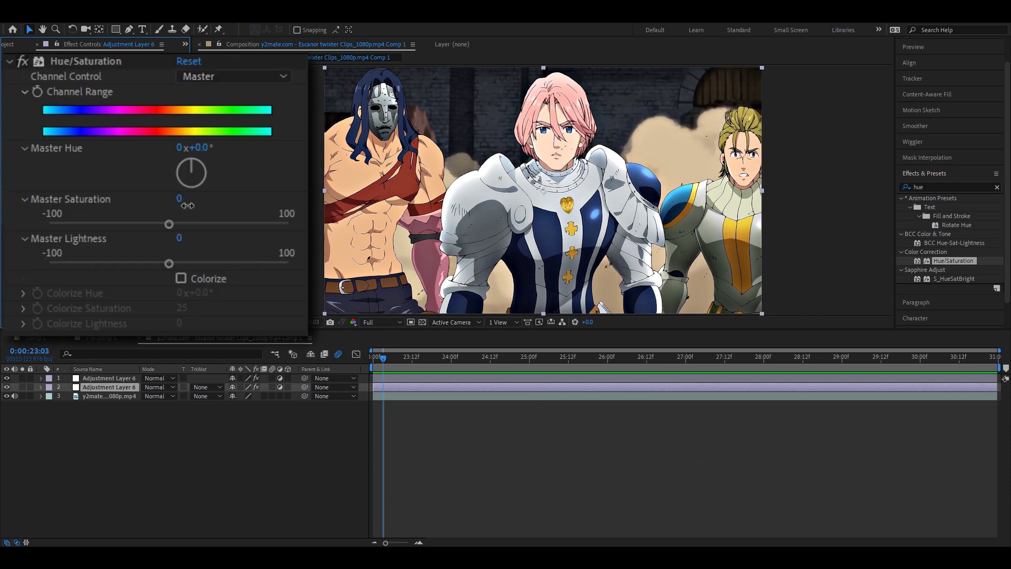
left_click(182, 201)
type("1")
key("Return")
- Set the Reds and Magentas channel saturation to 5 each
left_click(199, 77)
left_click(214, 115)
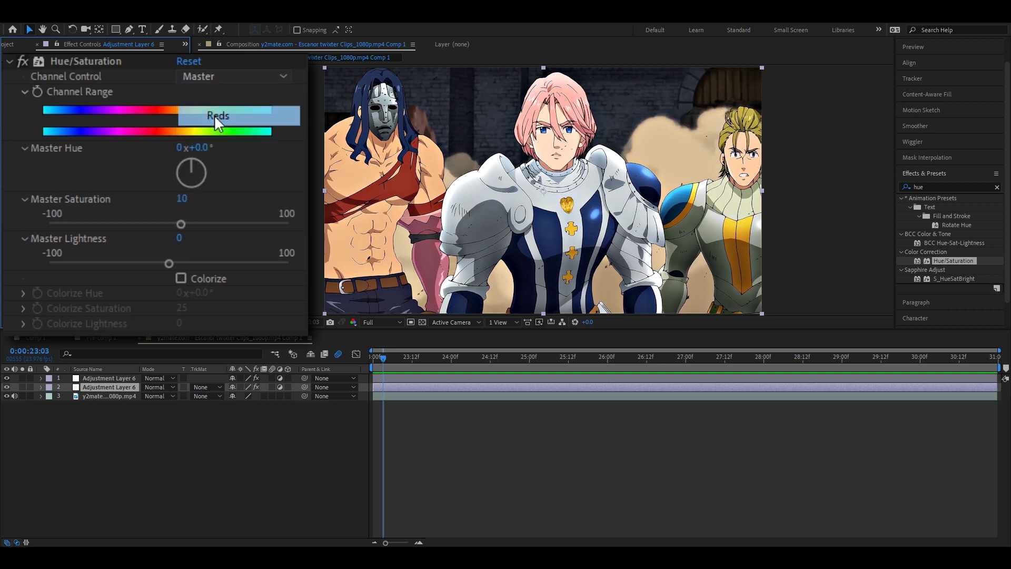
left_click(179, 198)
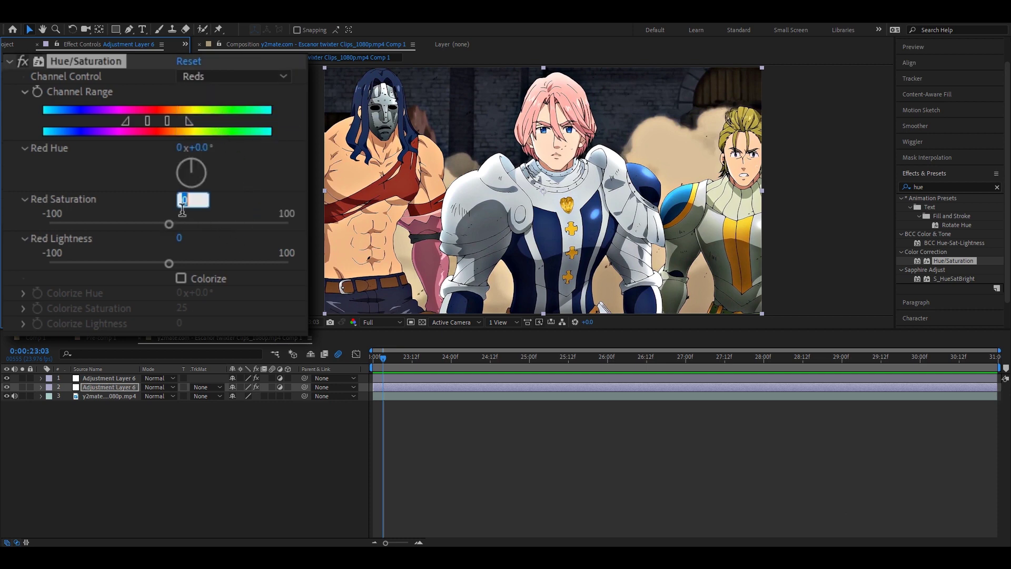
type("5")
key("Return")
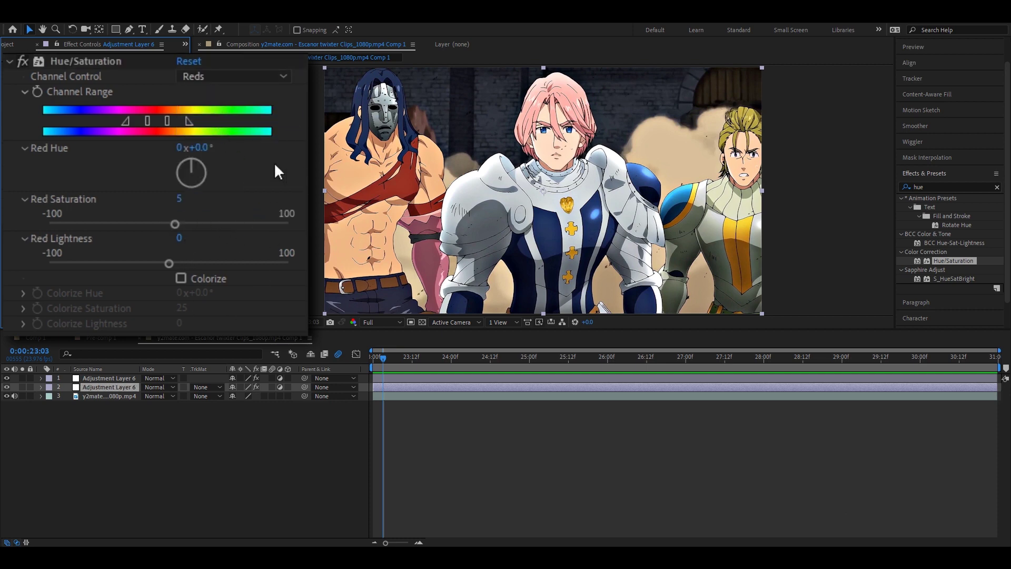
left_click(274, 78)
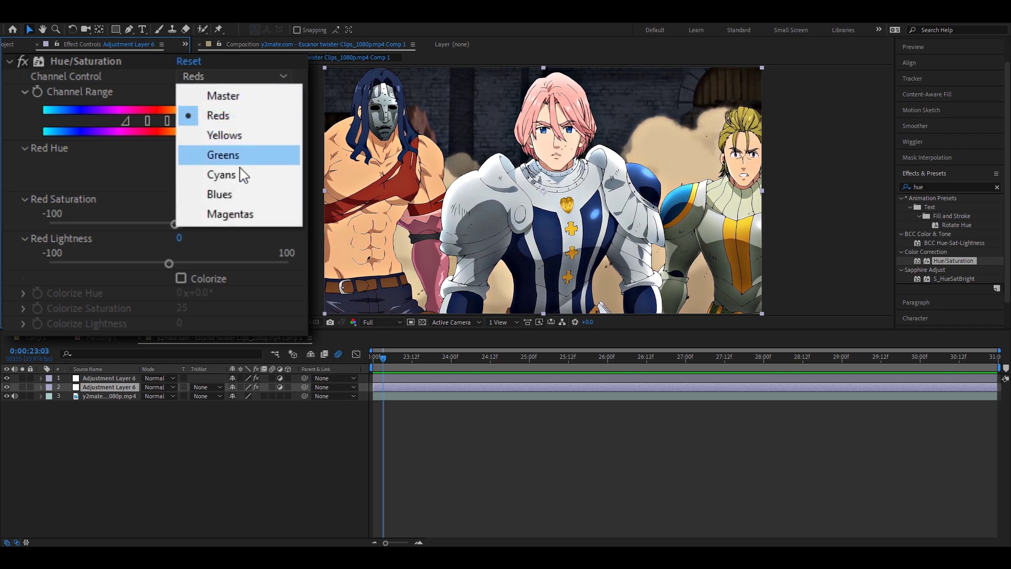
left_click(231, 216)
left_click(180, 199)
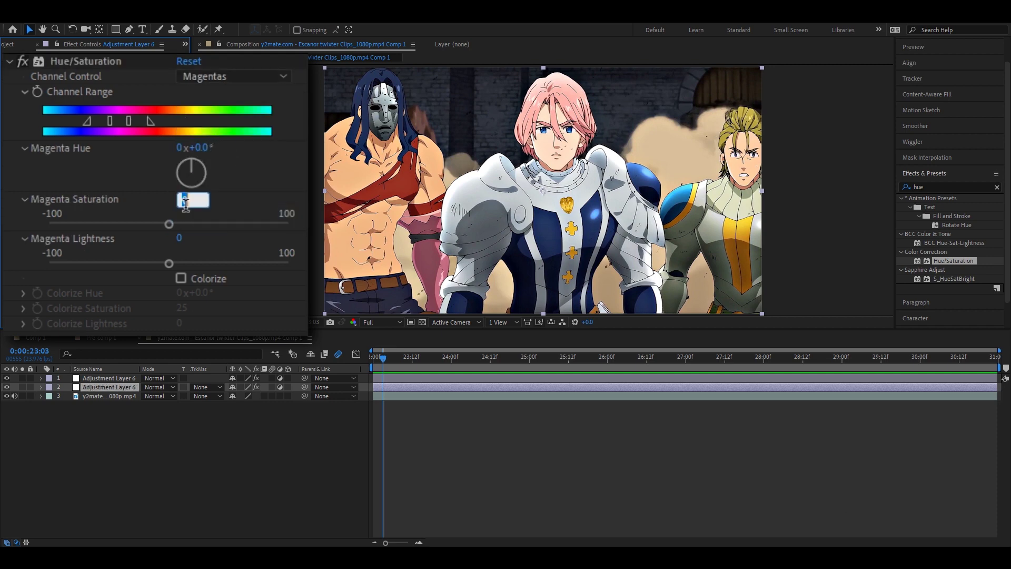
type("5")
key("Return")
left_click(10, 61)
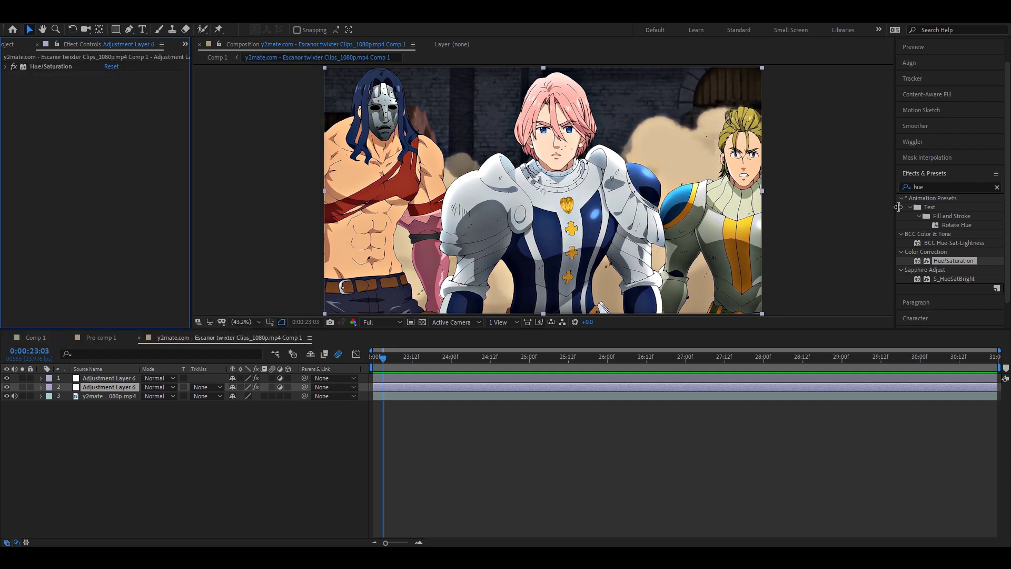
left_click(908, 188)
- Apply Curves to Adjustment Layer 6, adding lower, middle and upper points for a gentle RGB S-curve
type("cu")
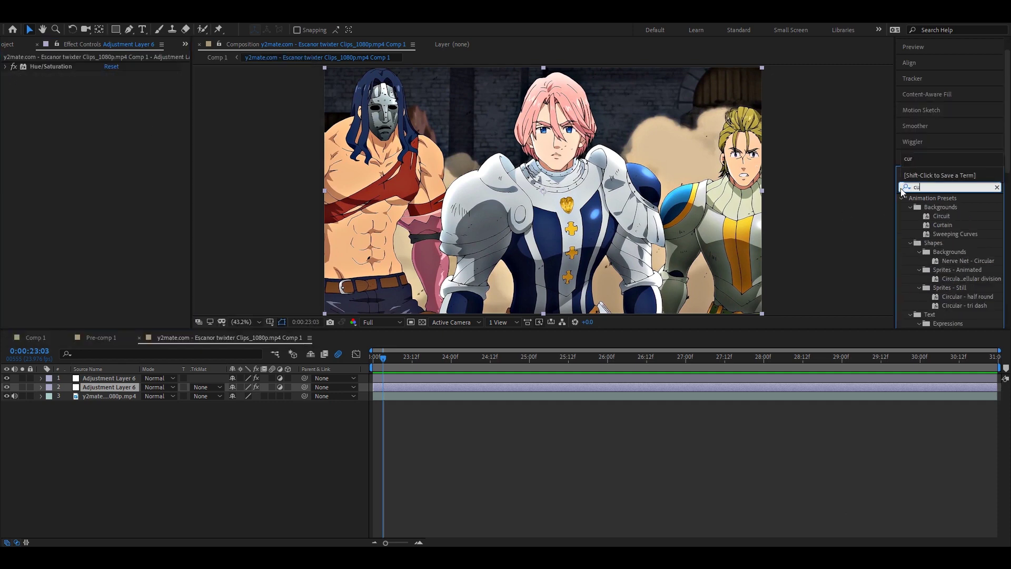
type("rv")
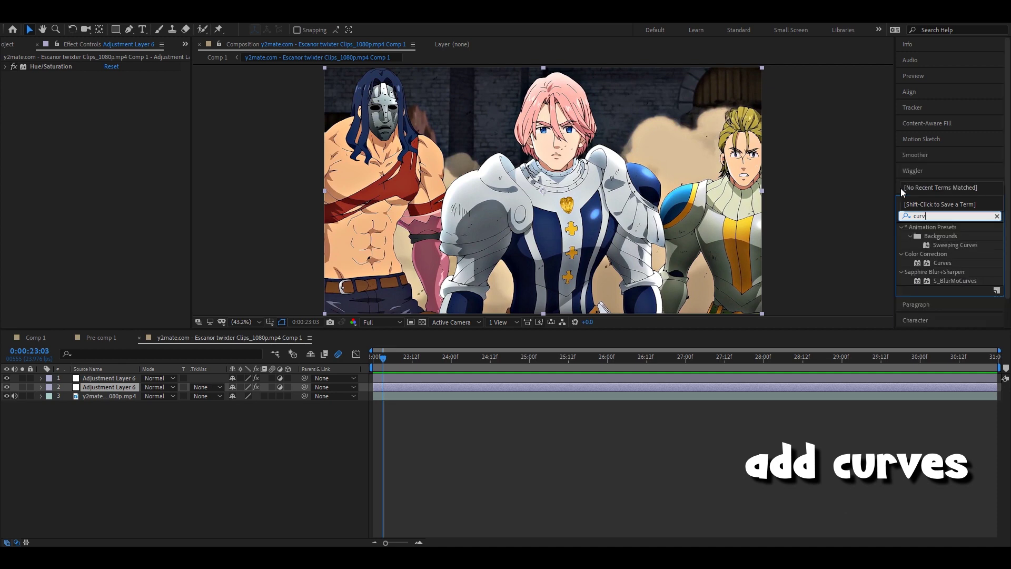
left_click_drag(942, 263, 113, 181)
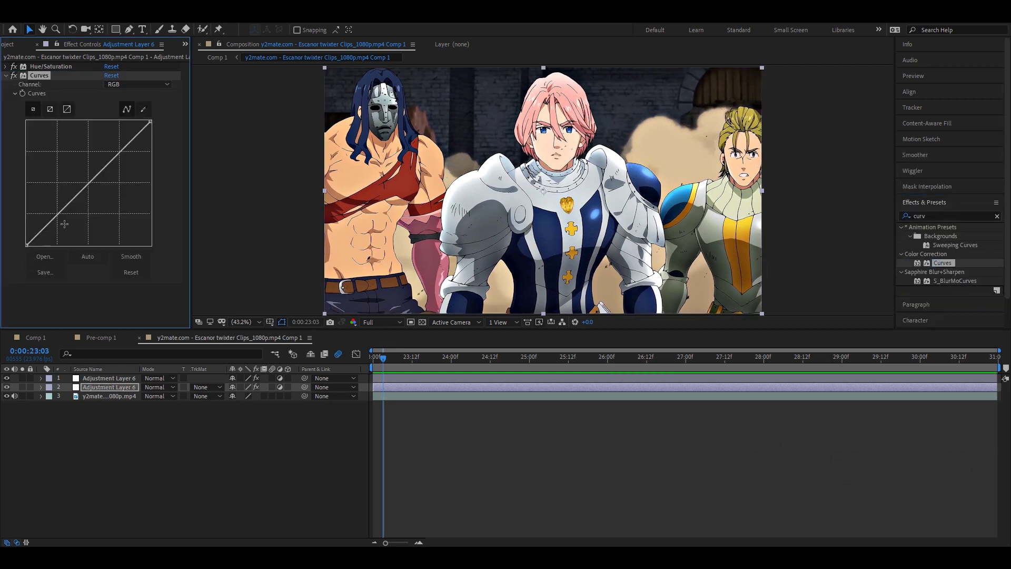
left_click(89, 184)
left_click_drag(27, 245, 27, 243)
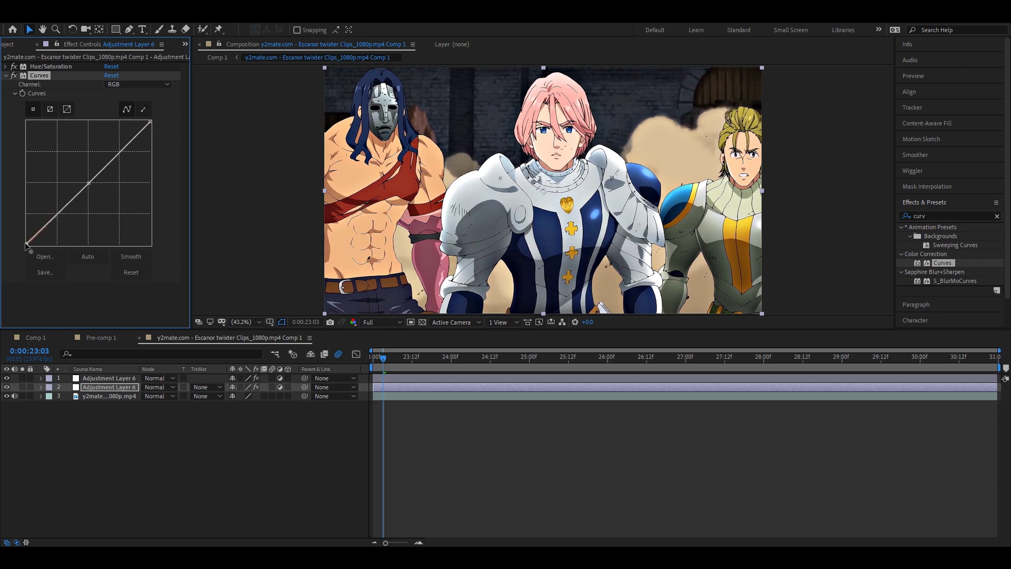
left_click(60, 216)
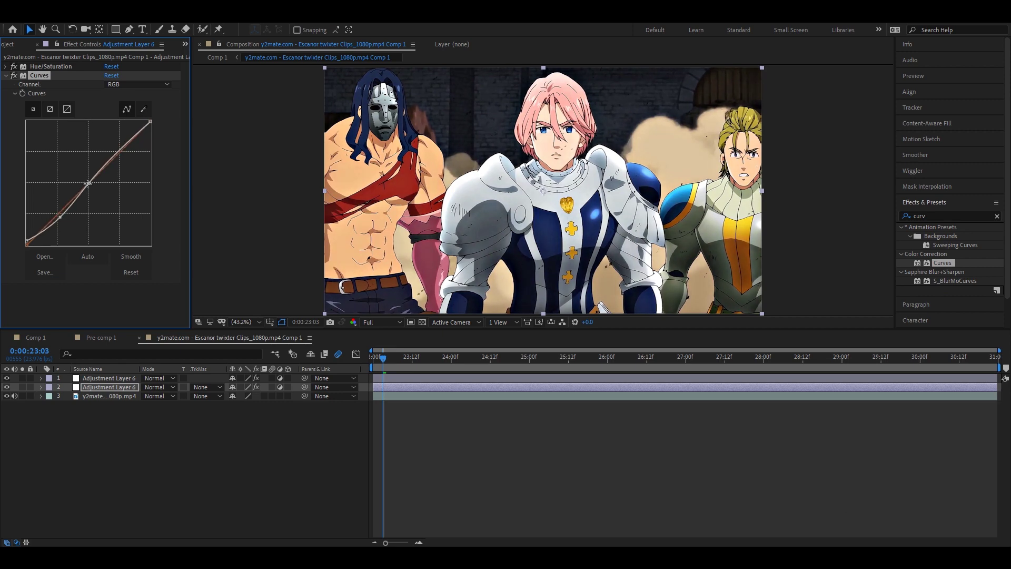
left_click(87, 182)
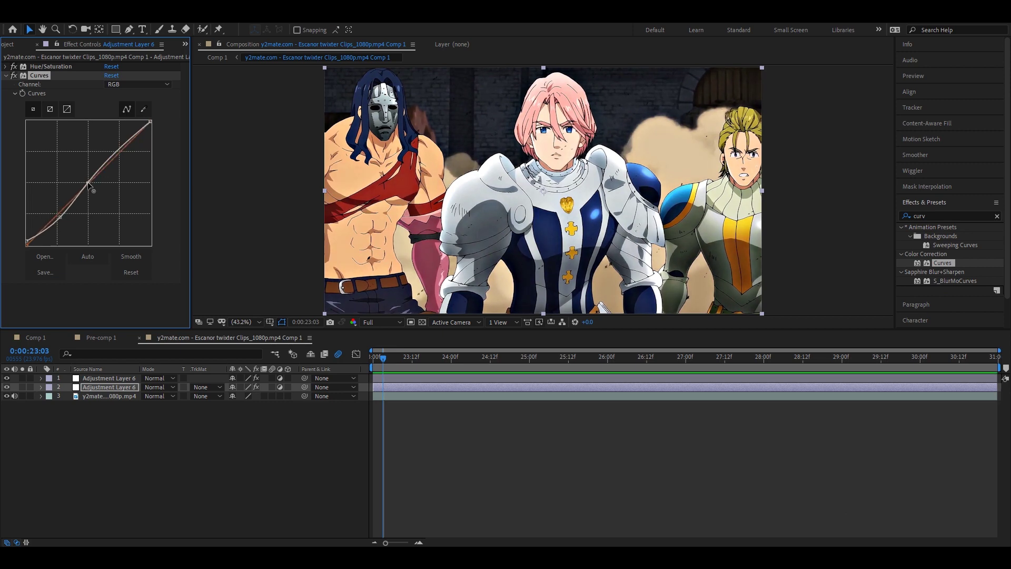
left_click(112, 157)
left_click_drag(112, 157, 114, 159)
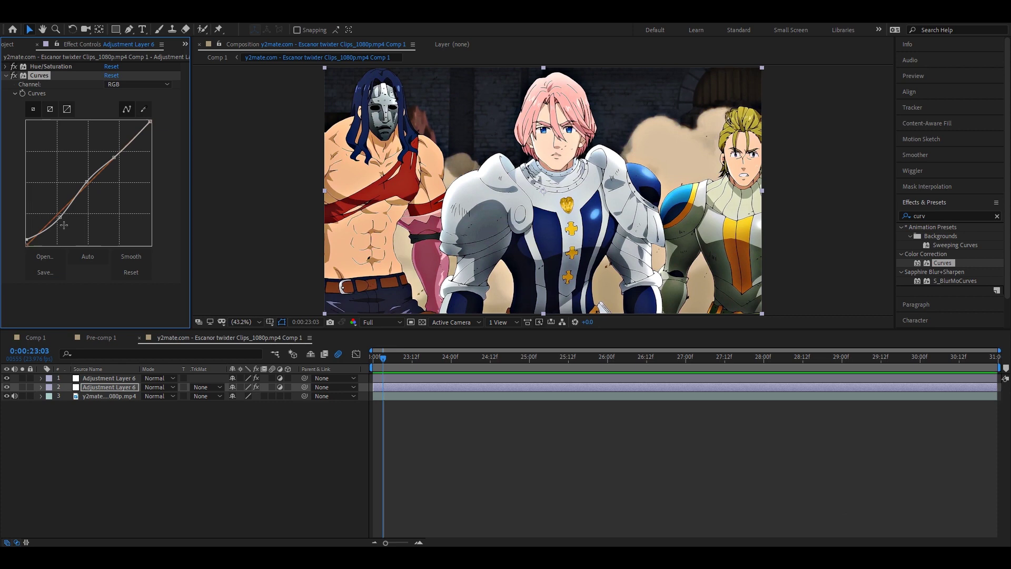
left_click_drag(61, 217, 60, 218)
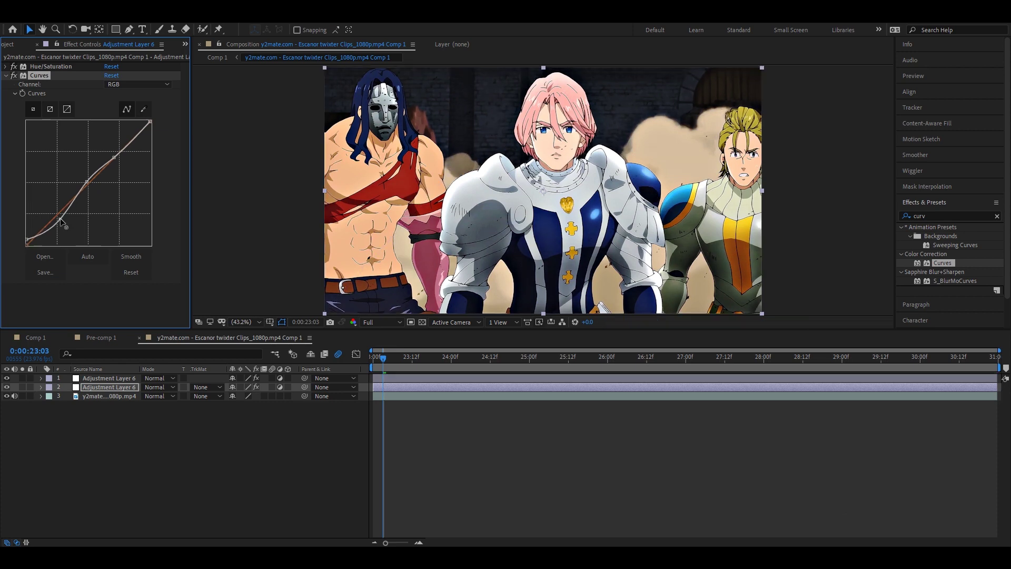
left_click_drag(86, 183, 88, 184)
- Apply RG Magic Bullet Looks to Adjustment Layer 6 and launch the Looks editor
left_click(5, 77)
left_click(904, 217)
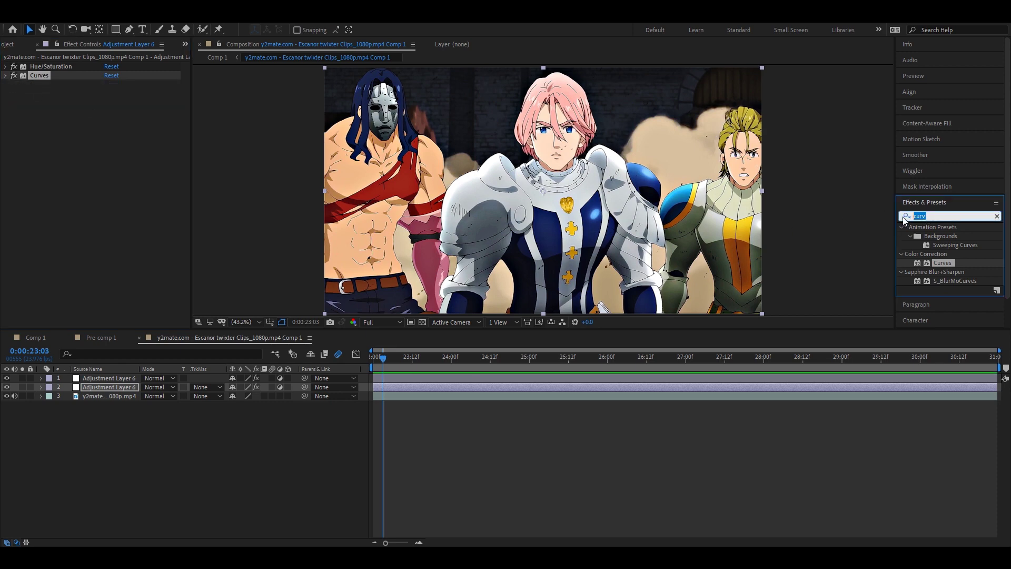
type("look")
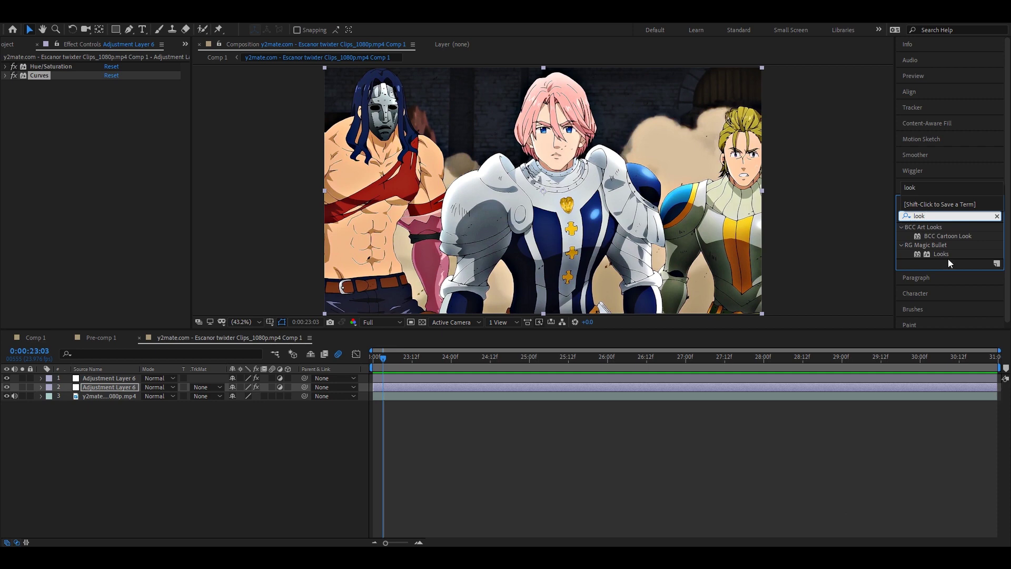
left_click_drag(941, 254, 158, 242)
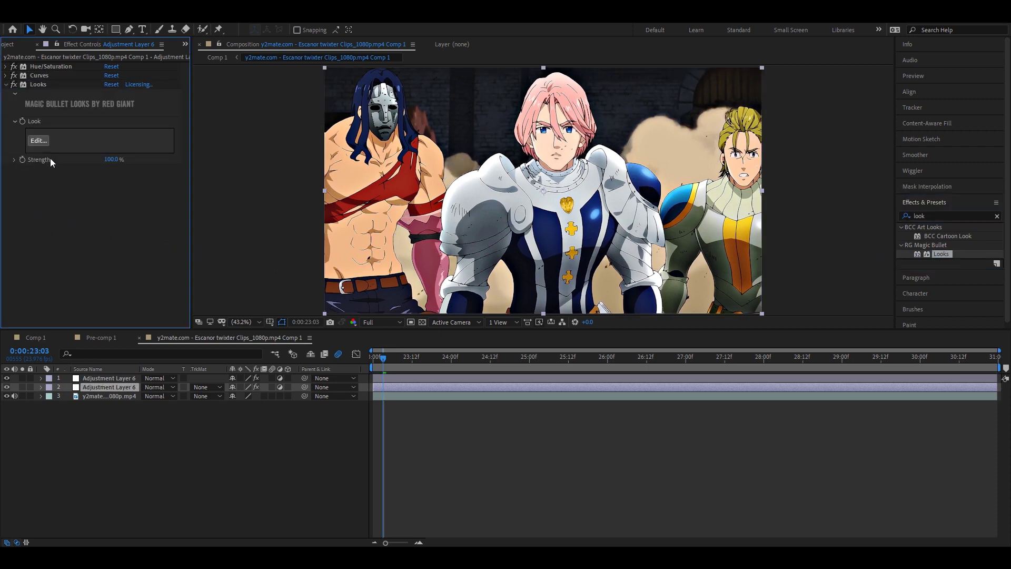
left_click(35, 140)
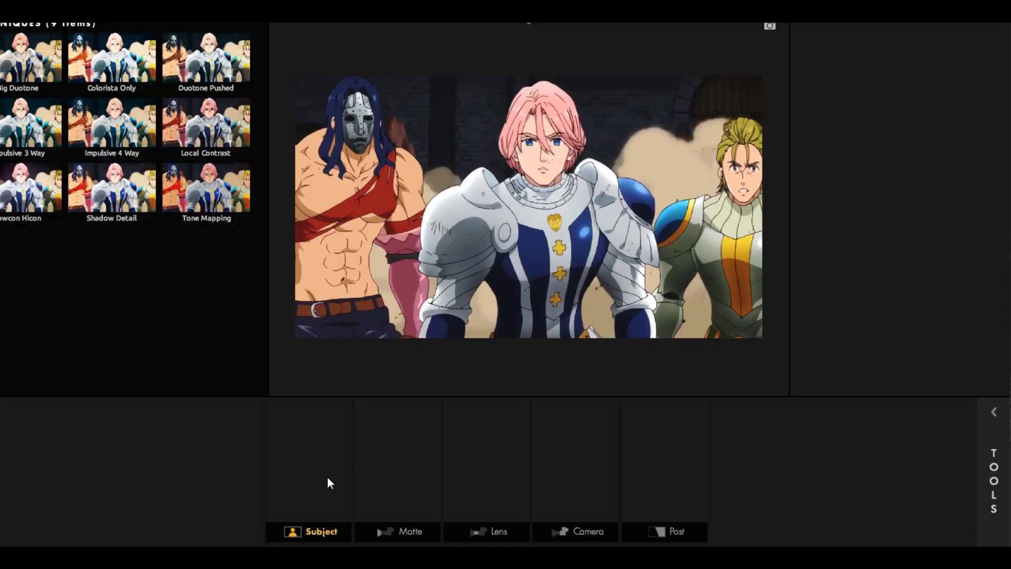
- Place a Pop tool in the Subject stage, with Pop at +75% and Size at 150%
left_click(985, 434)
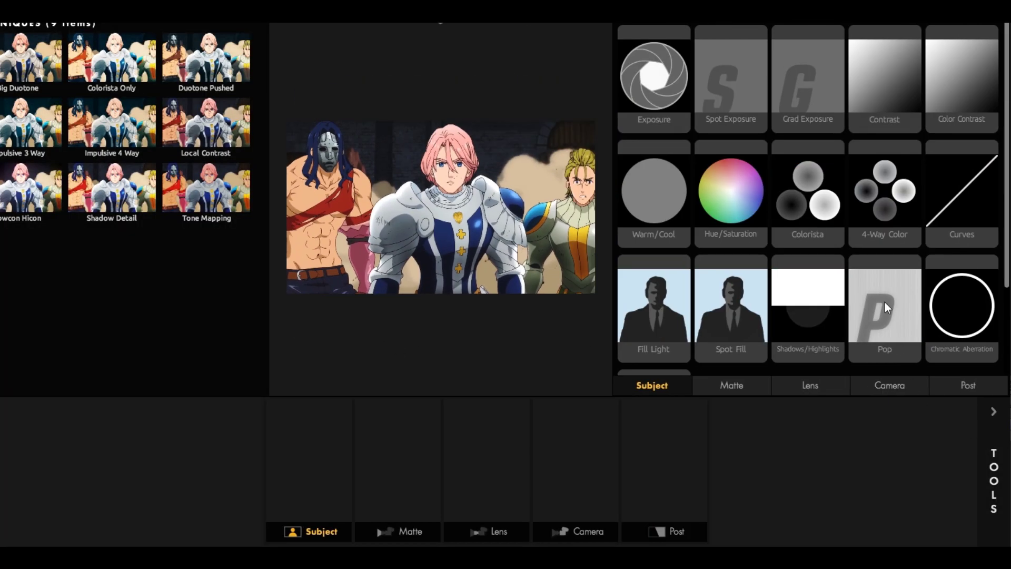
left_click_drag(885, 304, 330, 420)
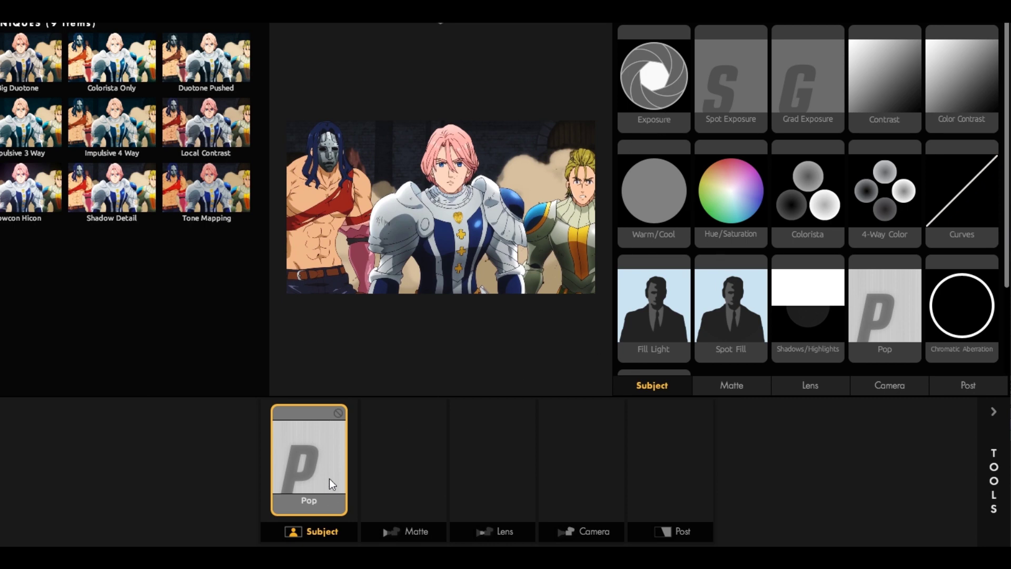
left_click(997, 423)
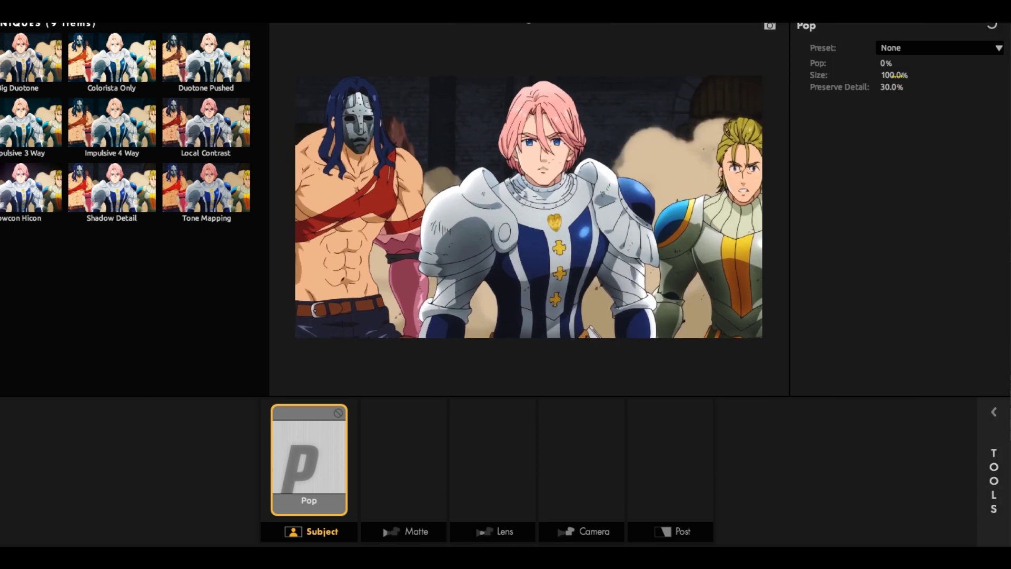
left_click(892, 69)
type("+75")
key("Return")
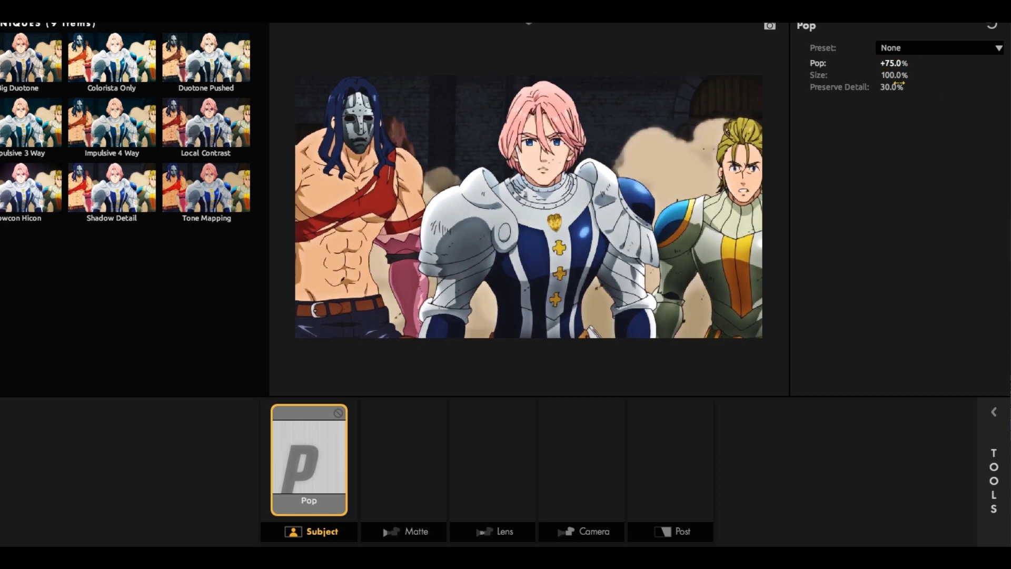
left_click(898, 75)
type("150")
key("Return")
- Chain Hue/Saturation, Grad Exposure, Contrast and Exposure tools after Pop in the Subject stage
left_click(992, 416)
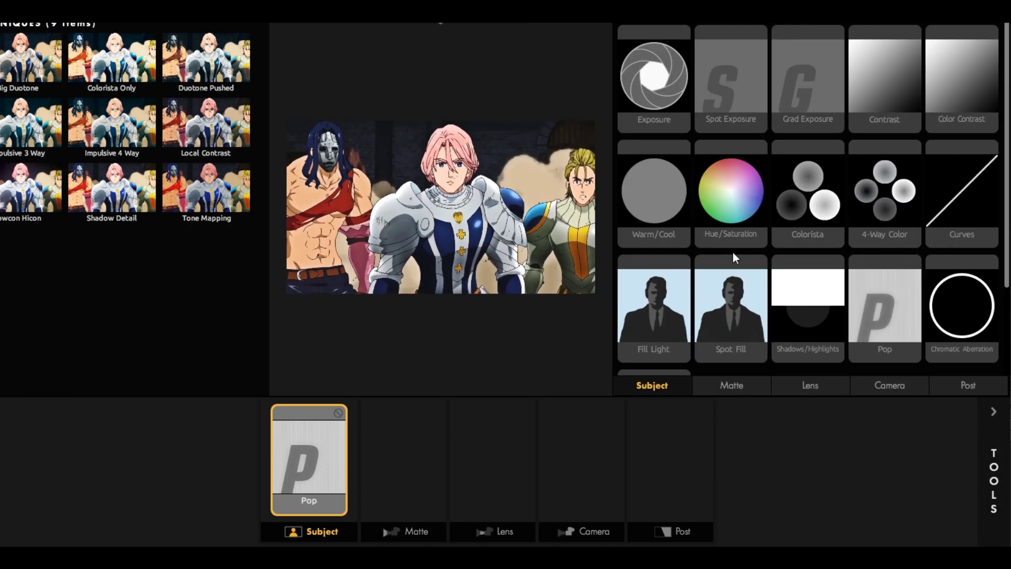
left_click_drag(726, 208, 363, 444)
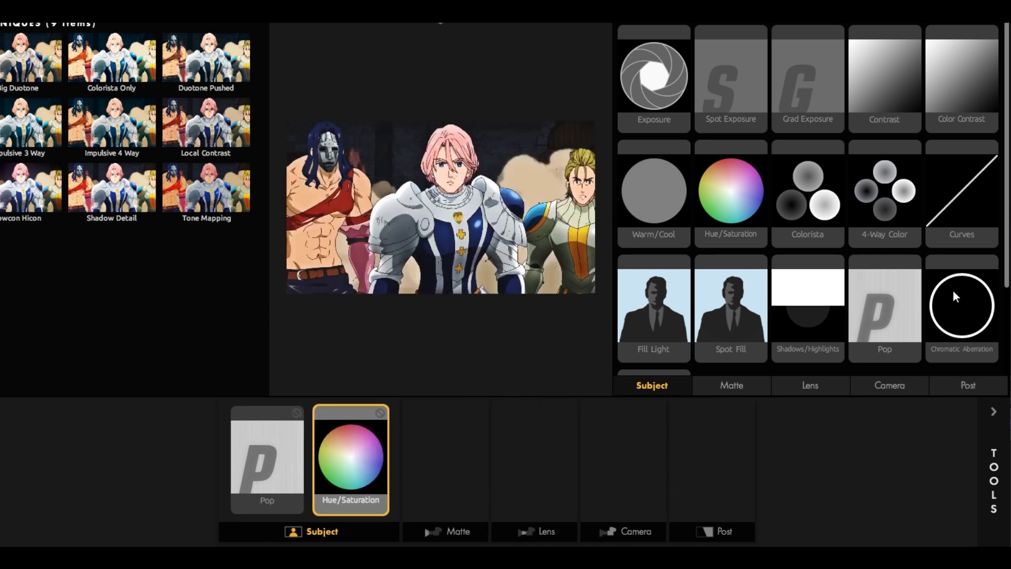
scroll(840, 298, "down", 2)
scroll(853, 296, "up", 2)
left_click_drag(788, 93, 396, 427)
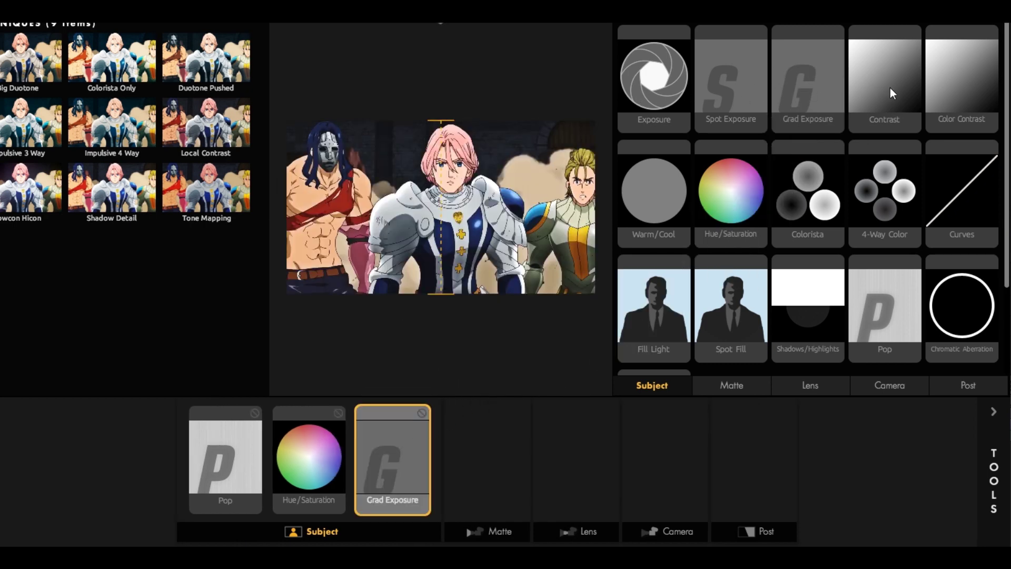
left_click_drag(889, 88, 450, 438)
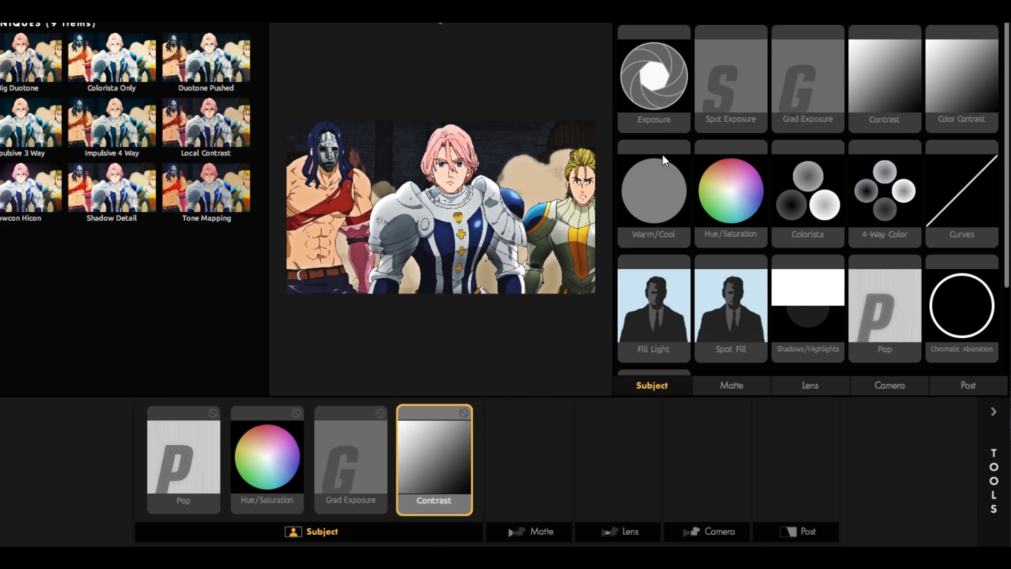
left_click_drag(653, 99, 467, 457)
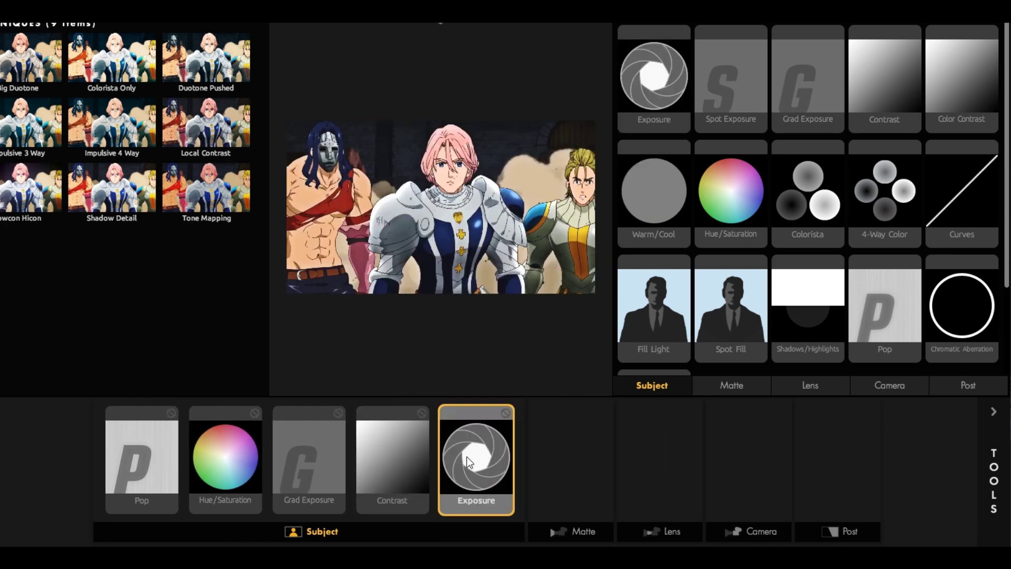
left_click(235, 462)
- Set the Hue/Saturation tool's Saturation to 110%
left_click(995, 421)
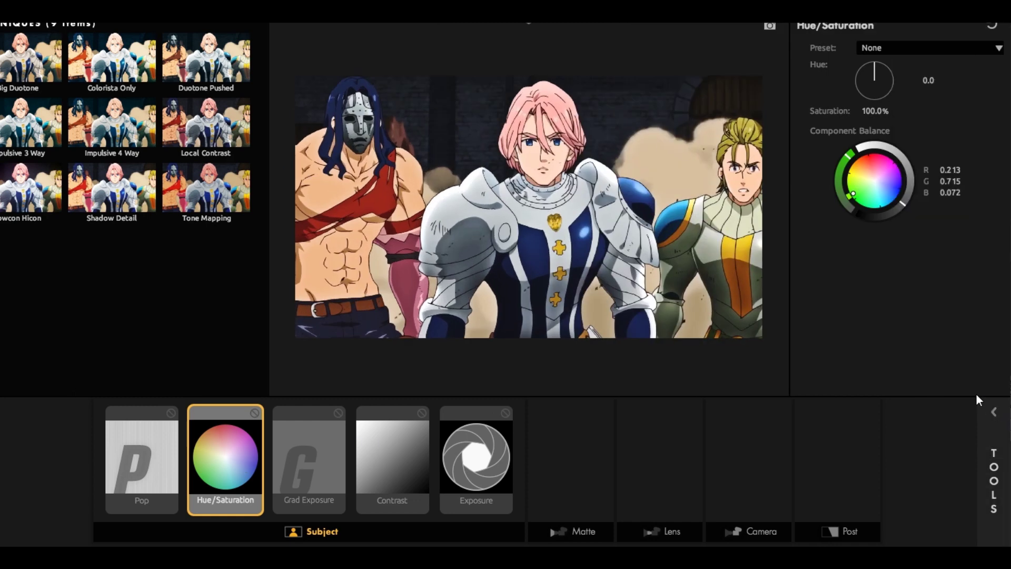
left_click(877, 118)
type("11")
type("0")
key("Return")
- Set Grad Exposure Stops to +1.40
left_click(304, 461)
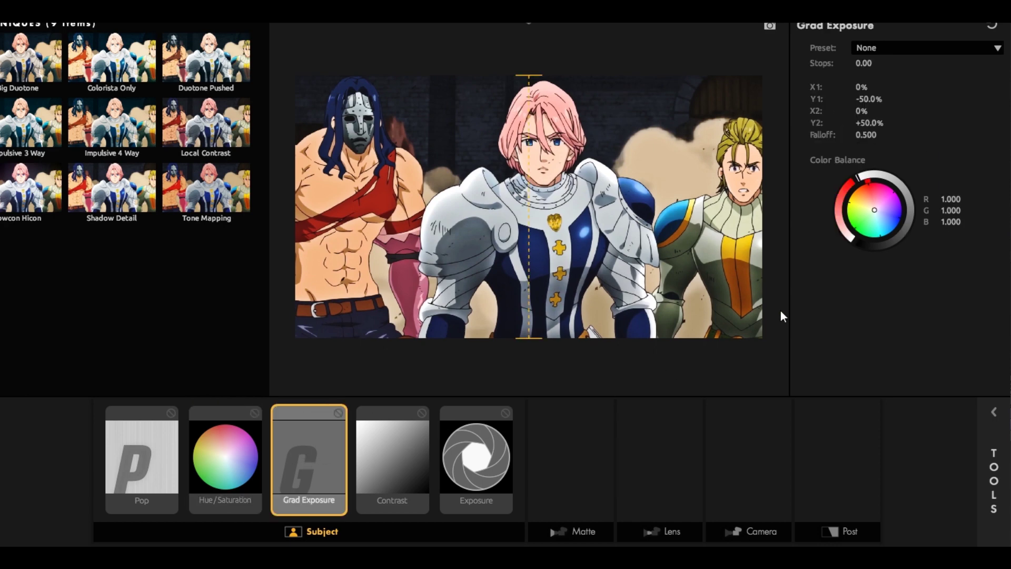
left_click(862, 66)
type("1")
key("Return")
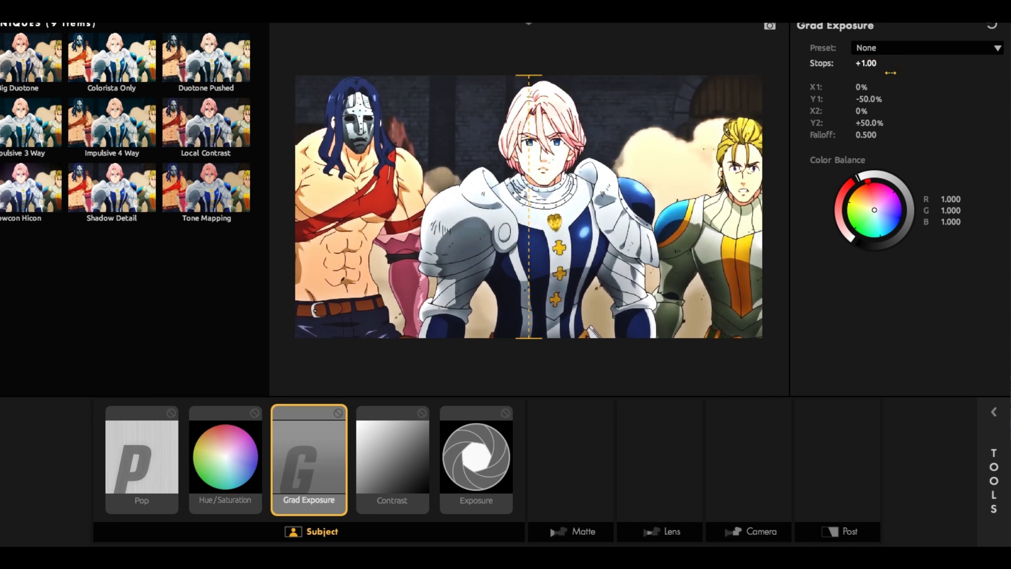
left_click_drag(875, 69, 896, 69)
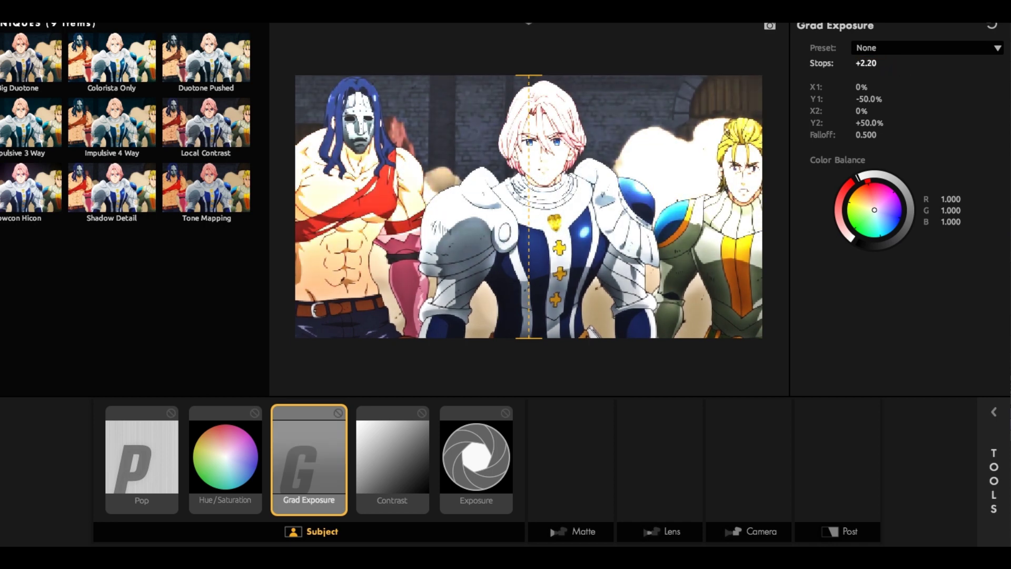
left_click(875, 69)
type("1.4")
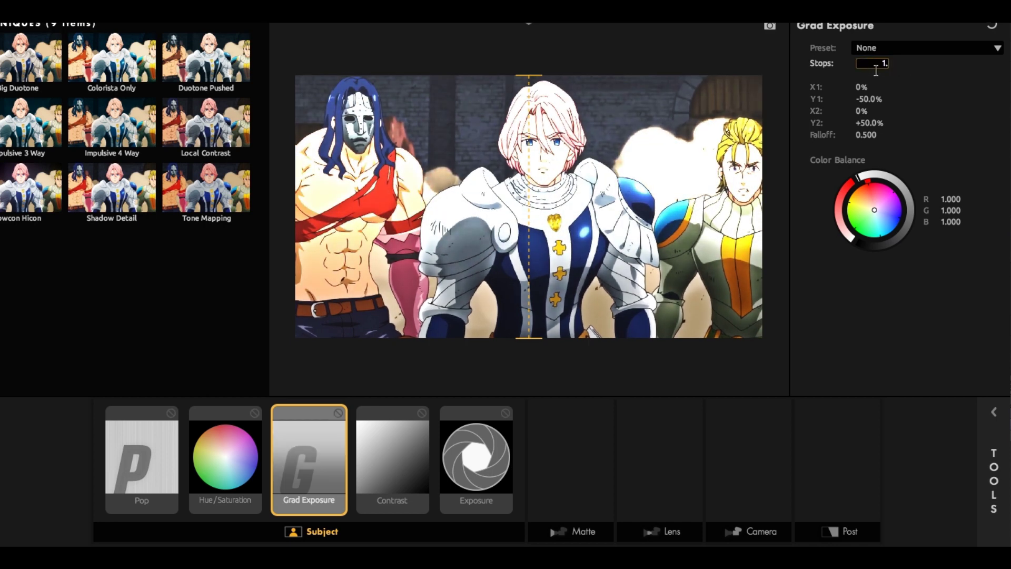
key("Return")
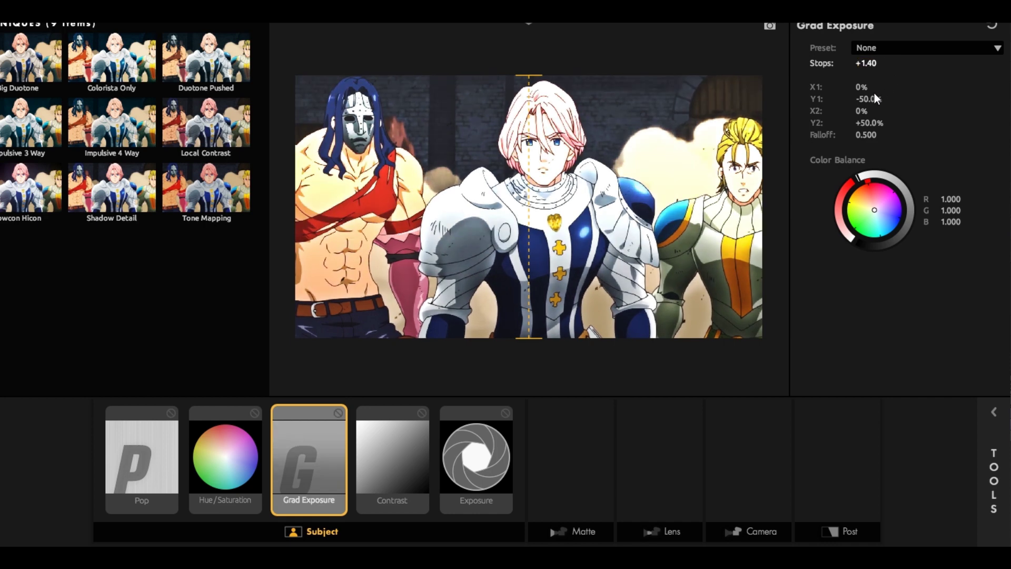
- Set the Grad Exposure Y1 position to -90%
left_click(873, 98)
mouse_move(869, 99)
left_mouse_down()
mouse_move(848, 98)
mouse_move(892, 105)
left_mouse_up()
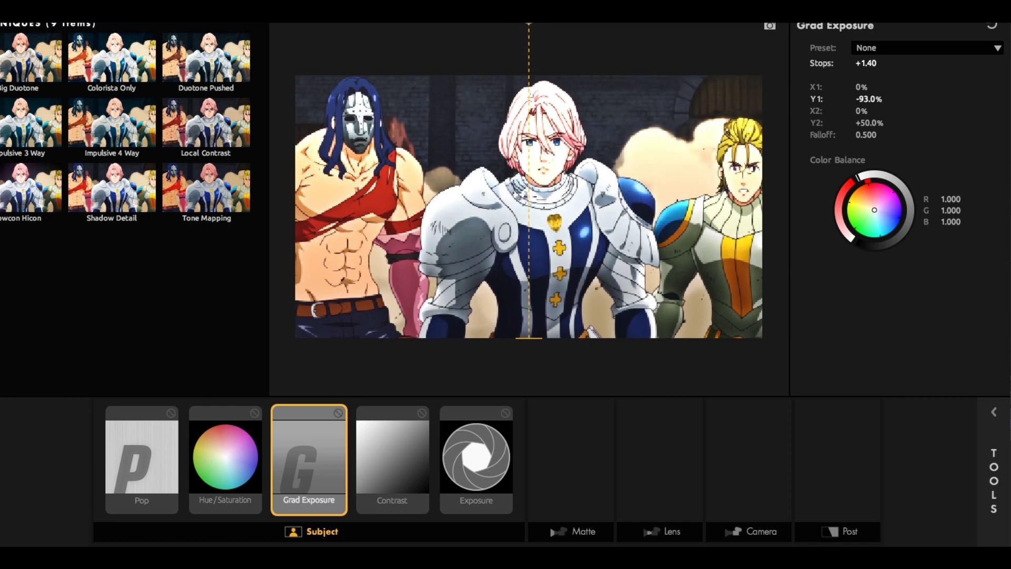
left_click(883, 105)
key("BackSpace")
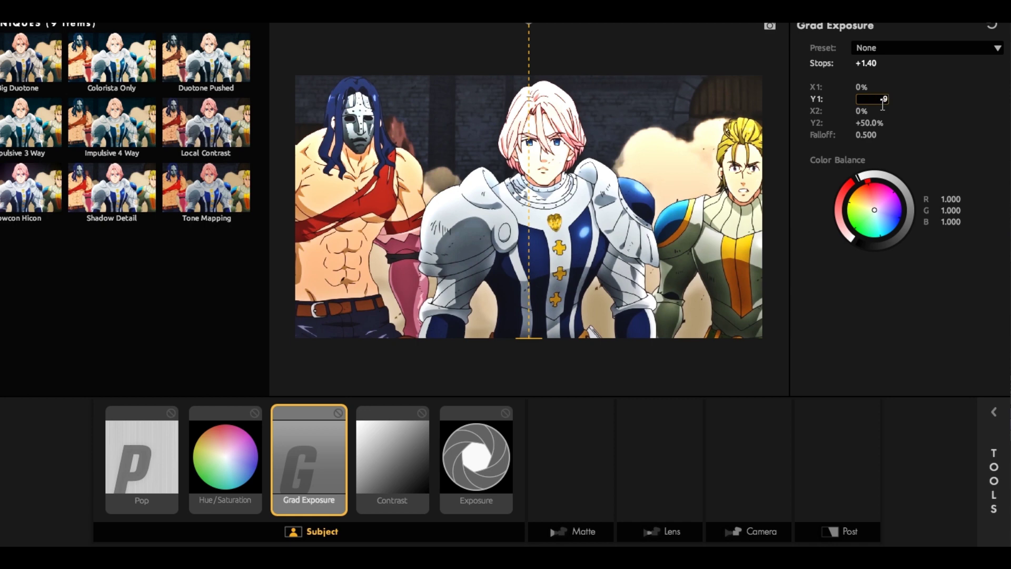
type("0")
key("Return")
- Set the Contrast tool to +0.200
left_click(385, 468)
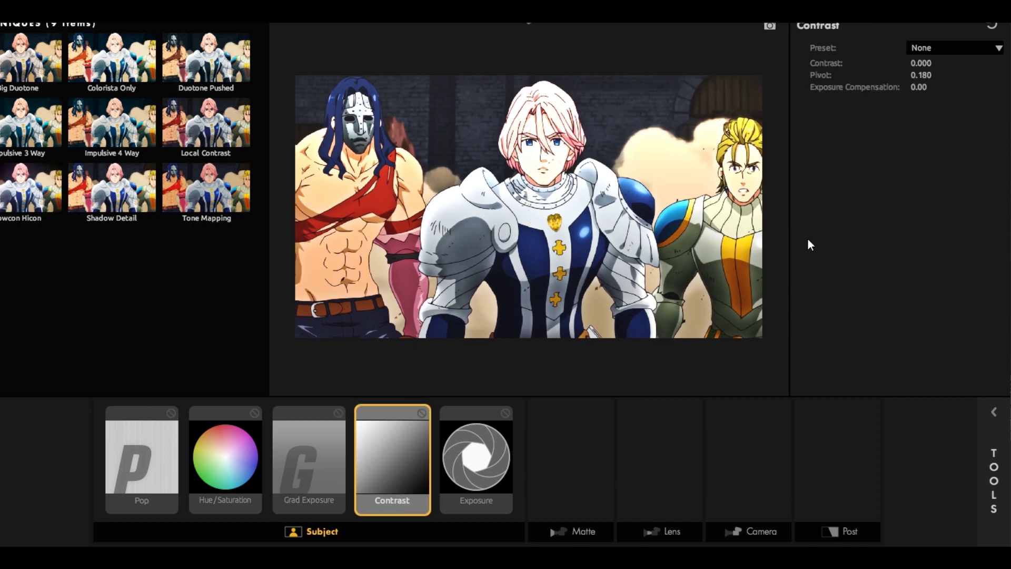
left_click(929, 68)
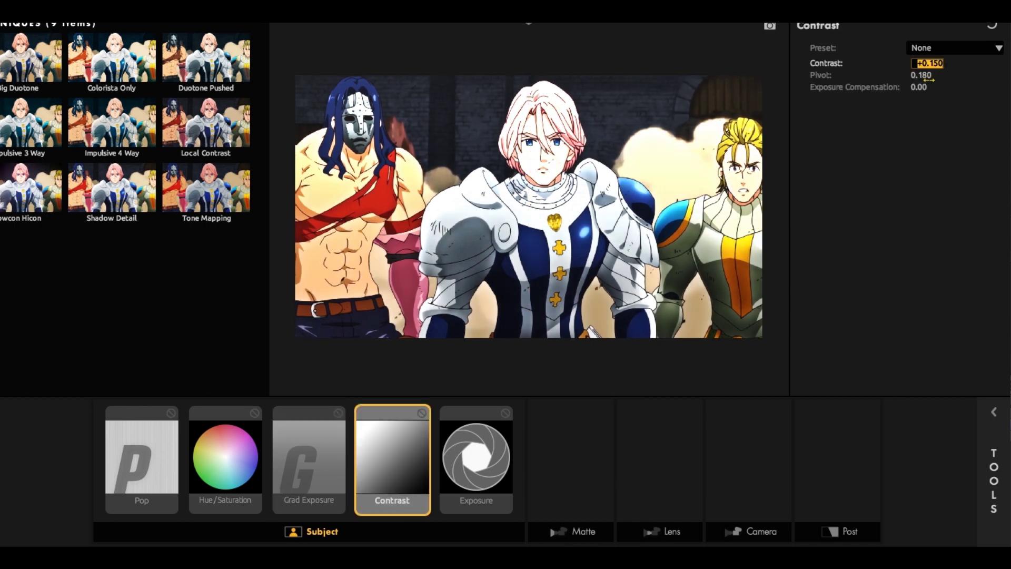
type("0.200")
key("Return")
left_click(318, 445)
left_click(412, 449)
- Set Exposure Stops to -0.20 and move to the Matte stage
left_click(472, 454)
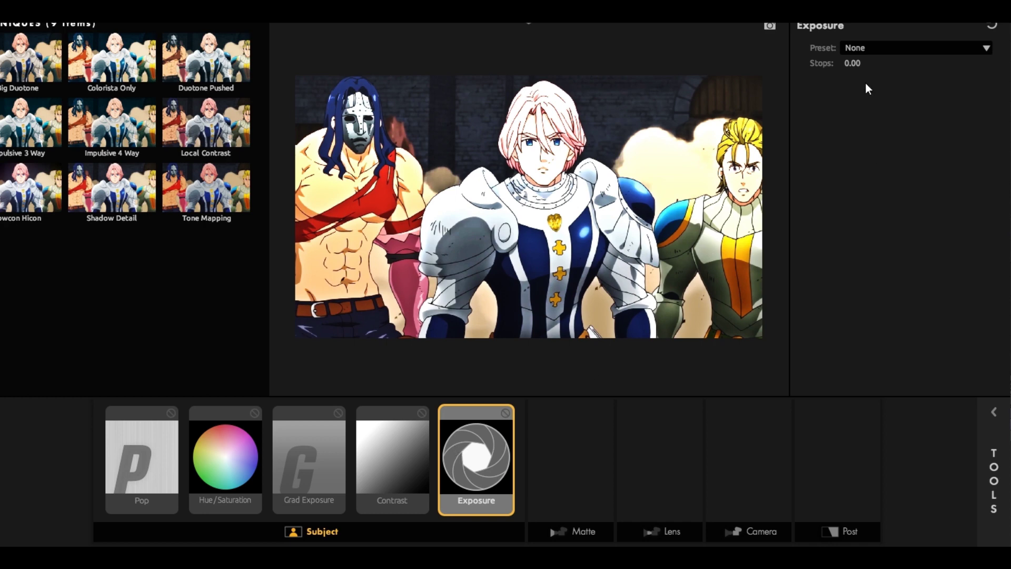
left_click(853, 64)
type("-0")
type(".2")
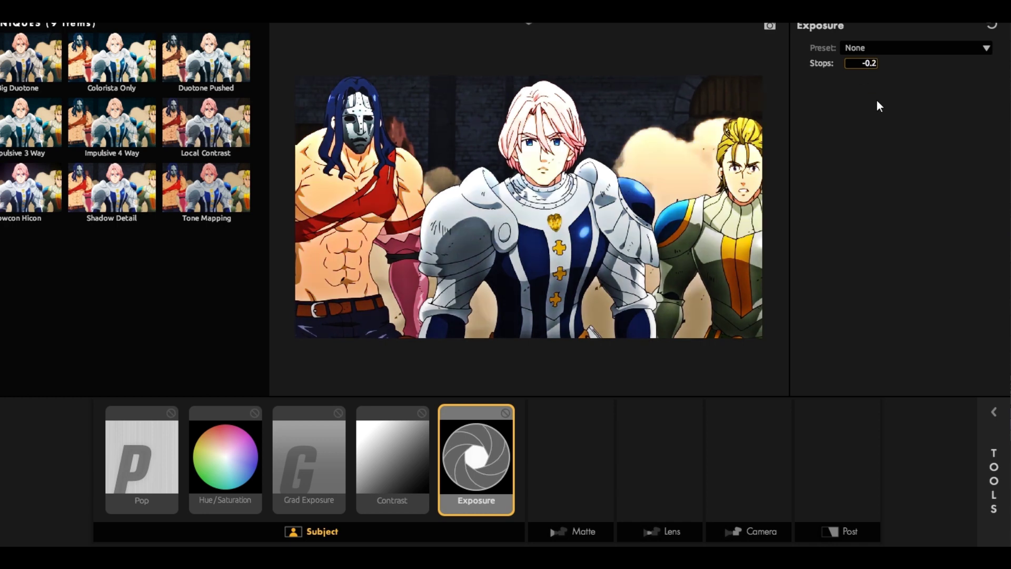
key("Return")
left_click(940, 456)
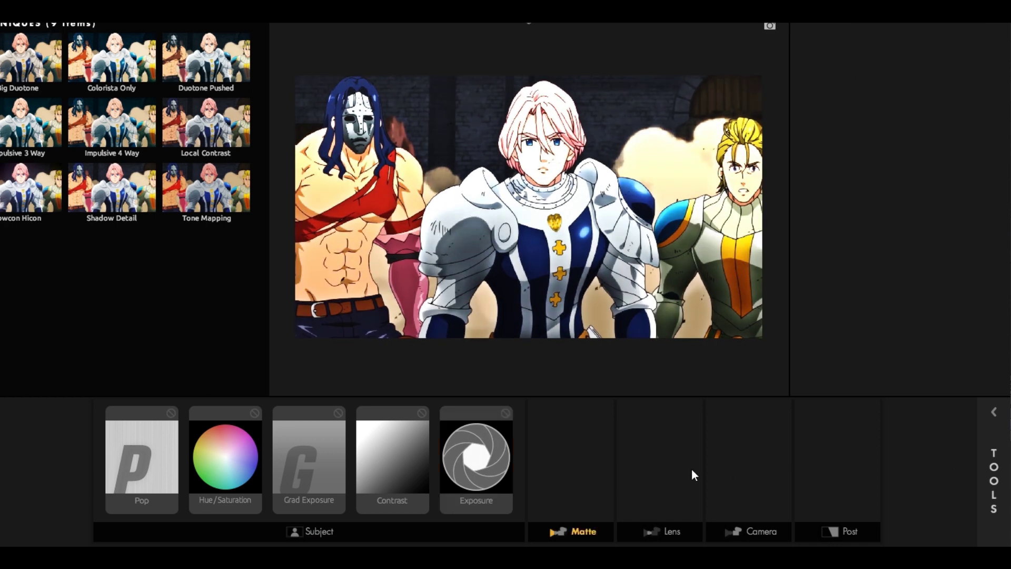
- Add a Diffusion tool to the Matte stage with Size 15%
left_click(1009, 452)
left_click_drag(886, 90, 625, 473)
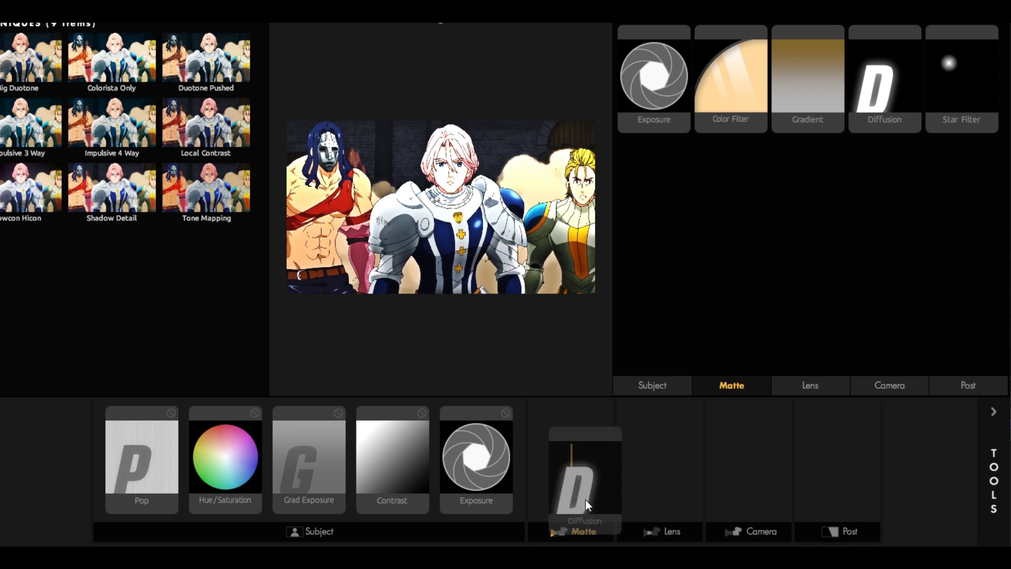
left_click(990, 421)
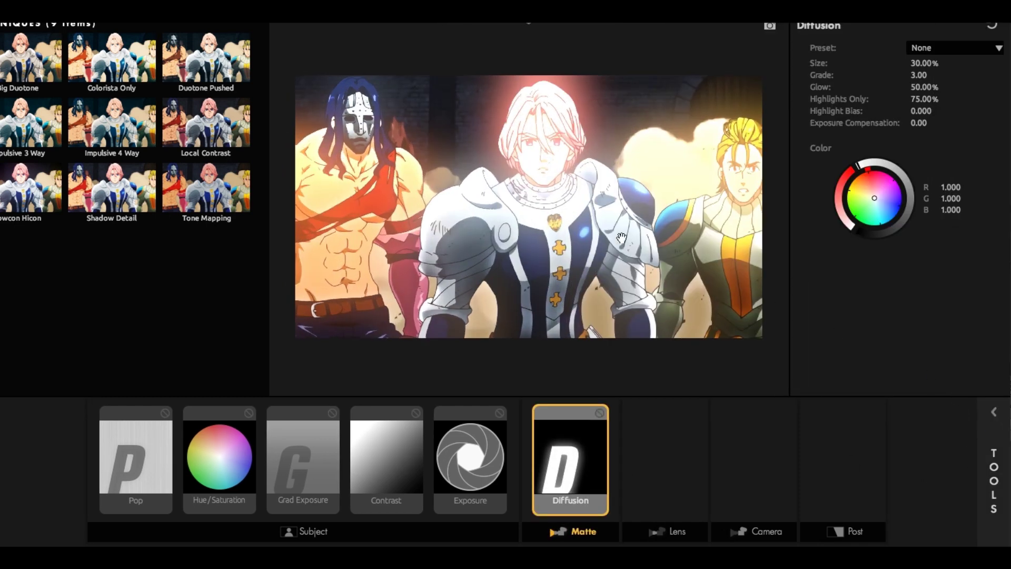
left_click(926, 64)
type("1")
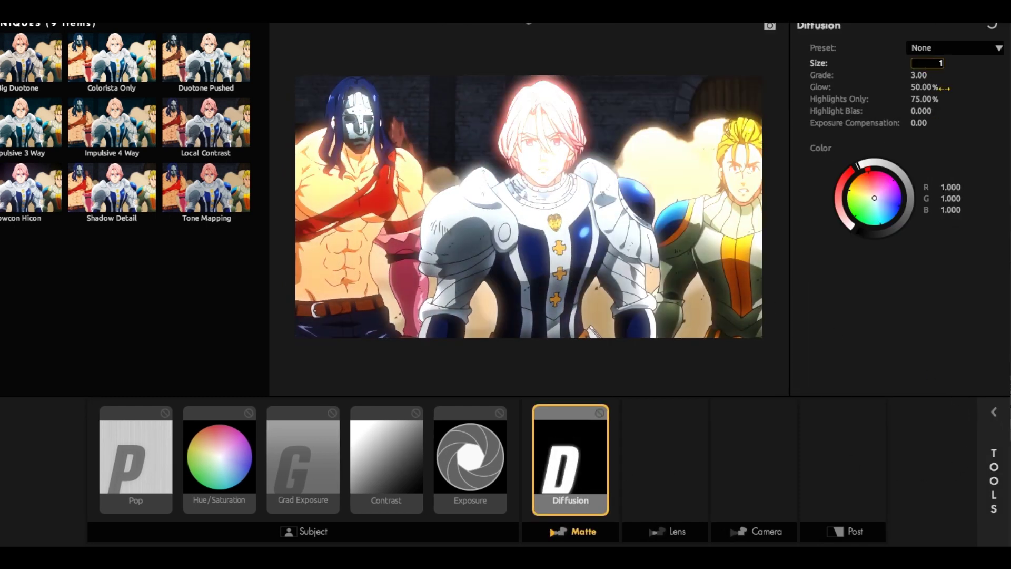
type("5")
key("Return")
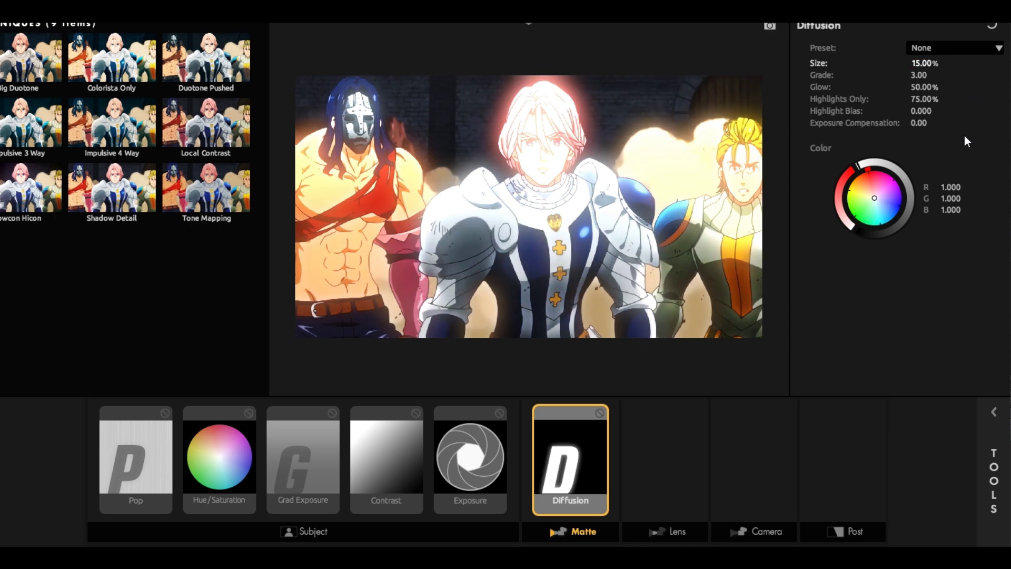
- Set Diffusion Grade to 0.80 and Highlights Only to 45%
left_click(926, 75)
type("0.8")
key("Return")
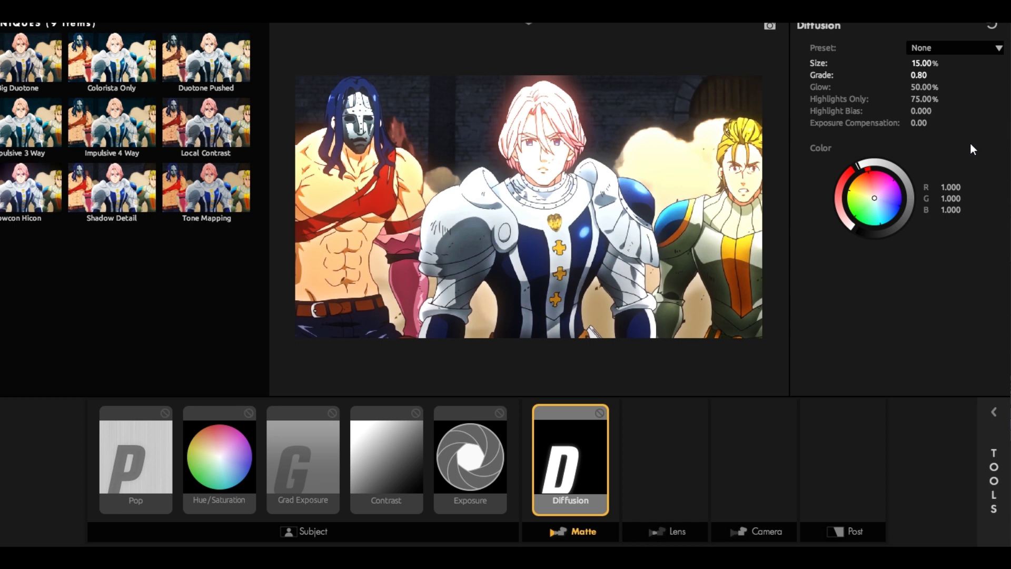
left_click(928, 100)
type("45")
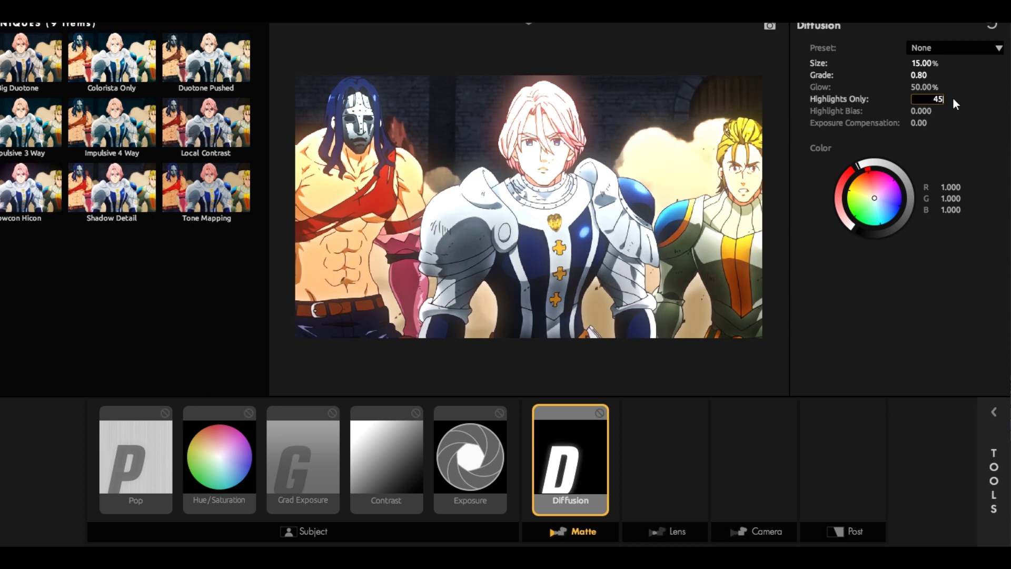
key("Return")
- Add Haze/Flare, Edge Softness and Lens Vignette to the Lens stage
left_click(737, 467)
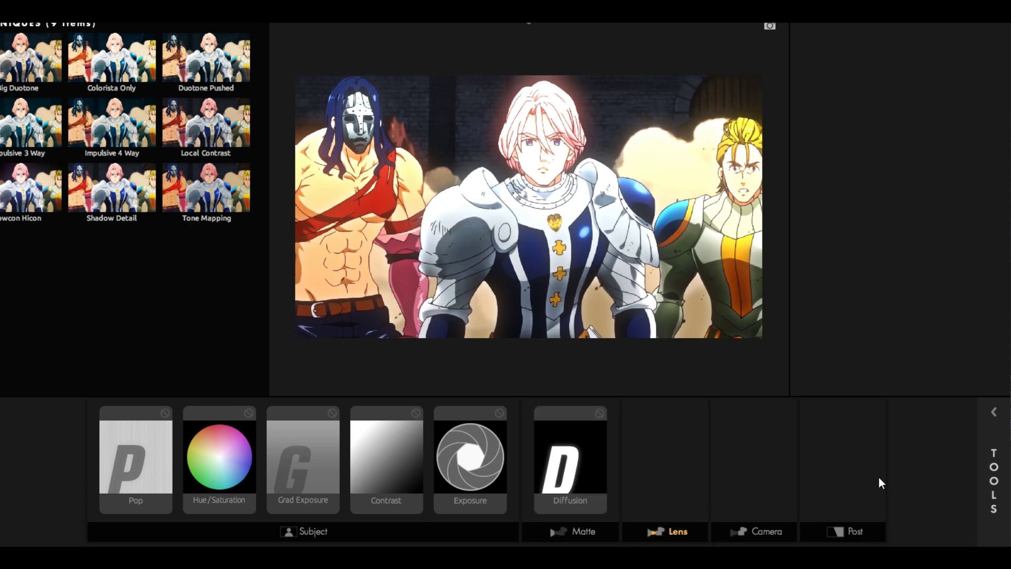
left_click(988, 448)
left_click_drag(734, 207, 638, 463)
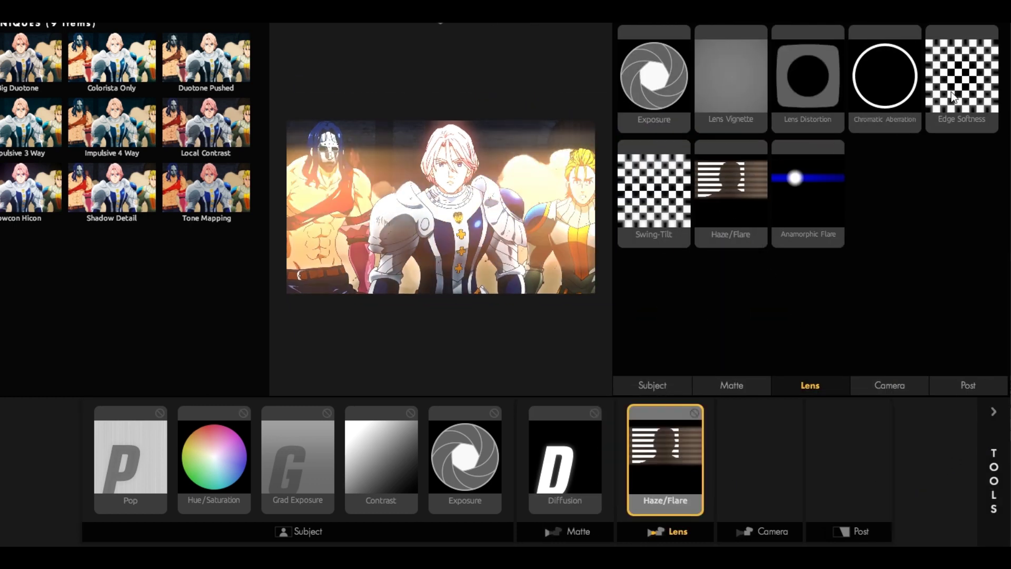
left_click_drag(955, 98, 700, 484)
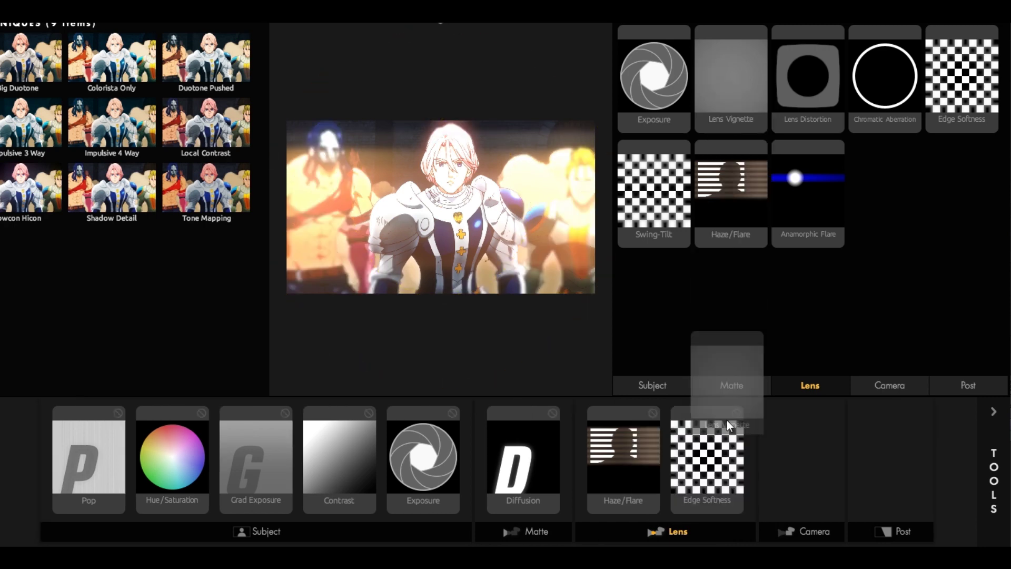
left_click_drag(730, 95, 742, 478)
- Give Haze/Flare 3% Spillage, 1% Softness and 0% Reach
left_click(918, 62)
type("3")
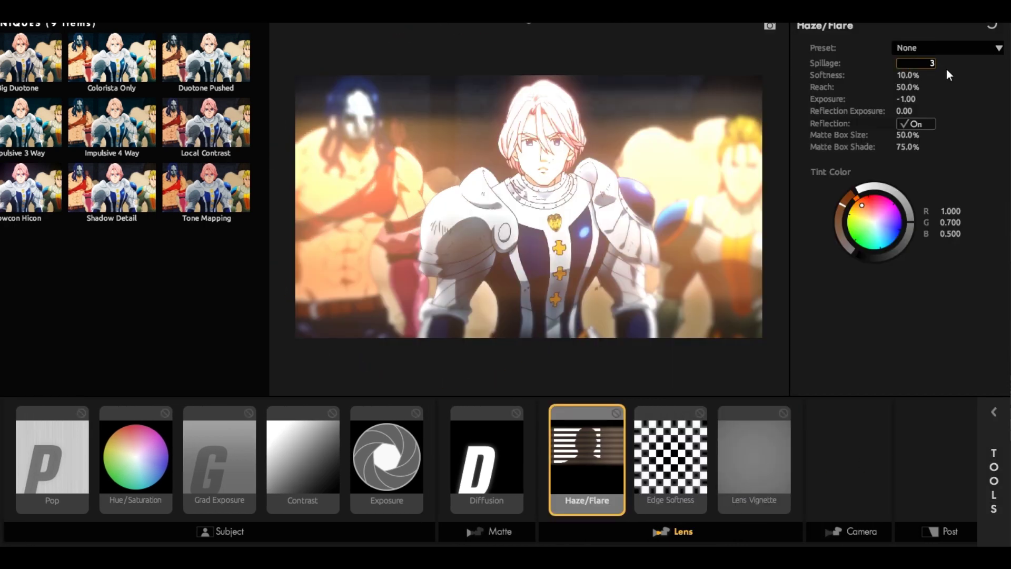
key("Return")
left_click(935, 67)
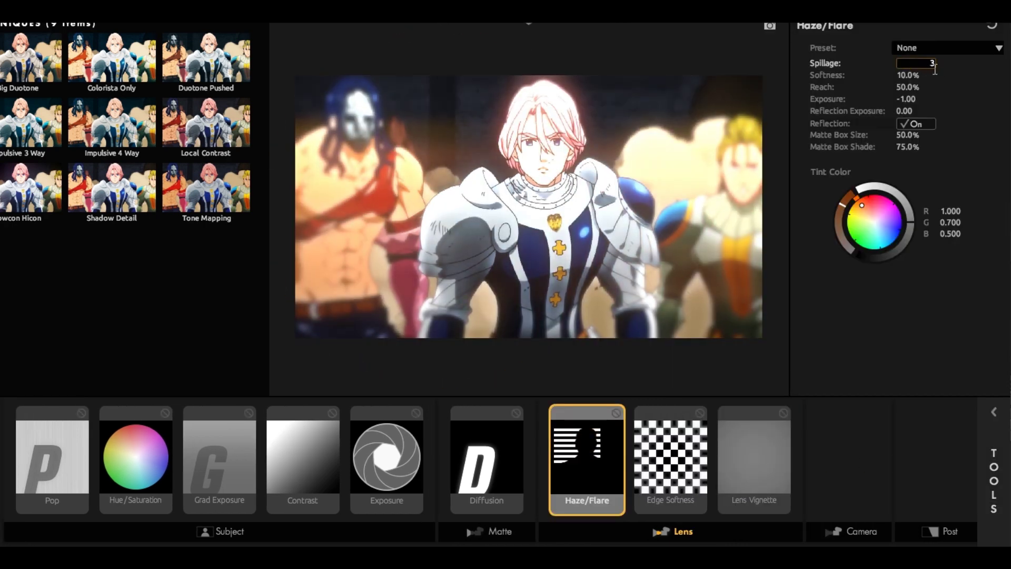
key("Return")
left_click(918, 77)
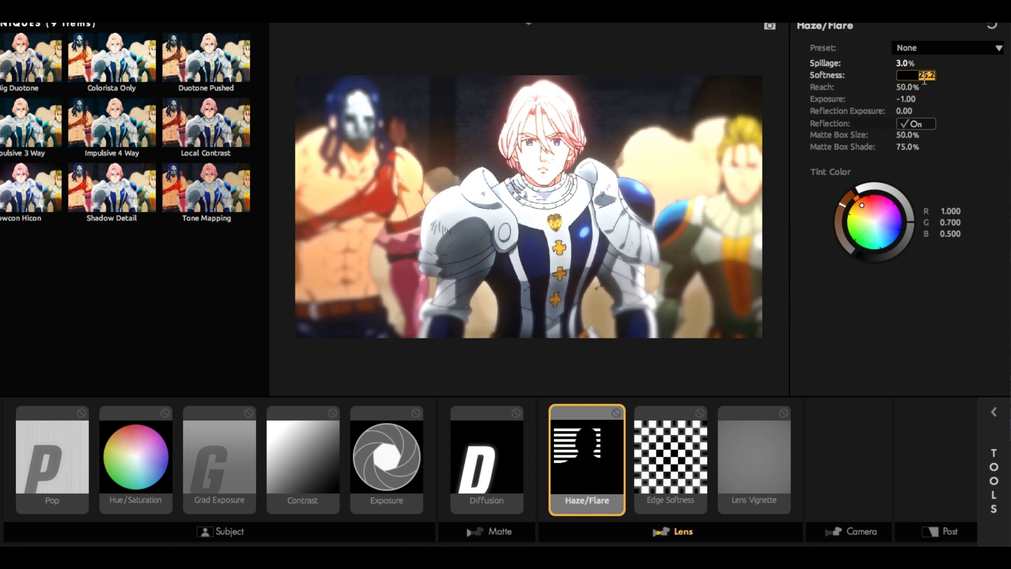
type("1")
key("Return")
left_click_drag(924, 87, 890, 87)
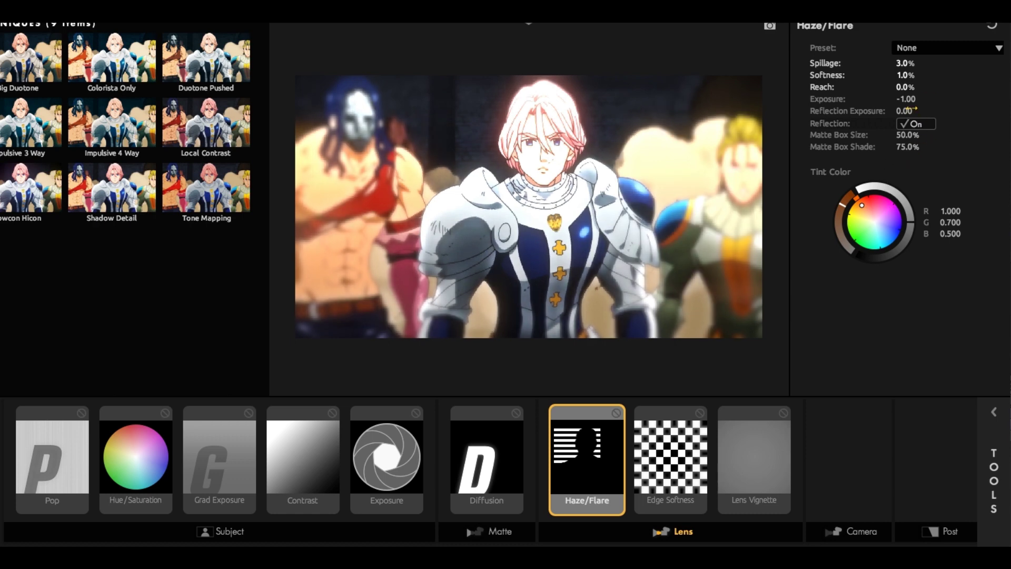
- Set the Haze/Flare Exposure to -2.00 and adjust its Reflection Exposure
double_click(913, 107)
key("BackSpace")
key("Return")
left_click_drag(904, 110, 926, 110)
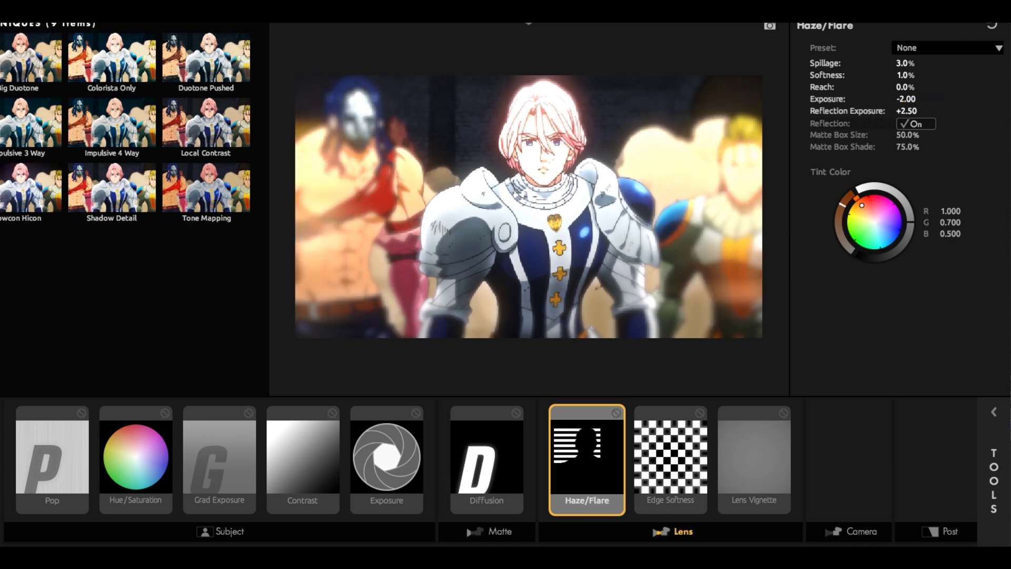
double_click(919, 112)
key("BackSpace")
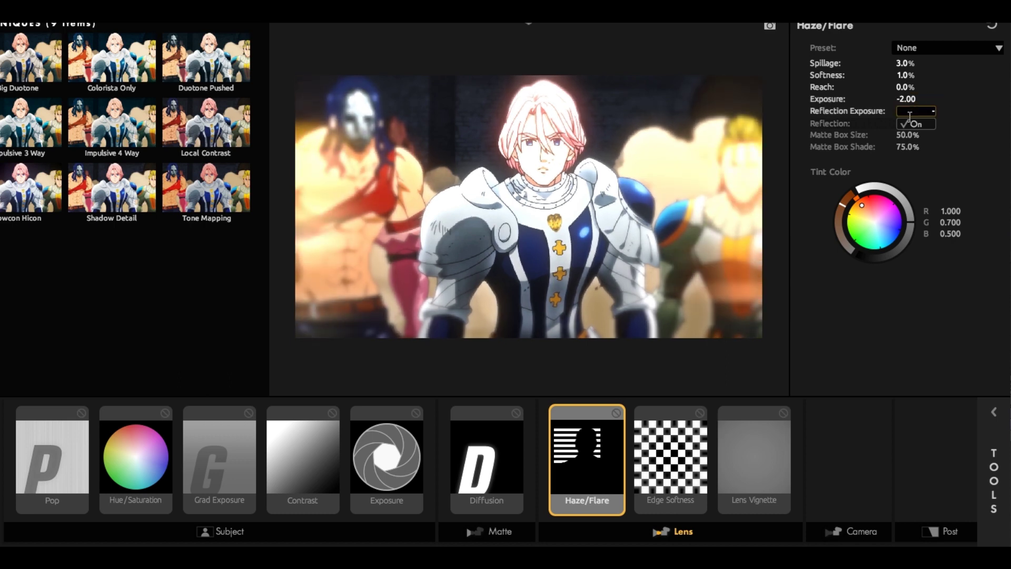
type("-1")
key("Return")
left_click(668, 459)
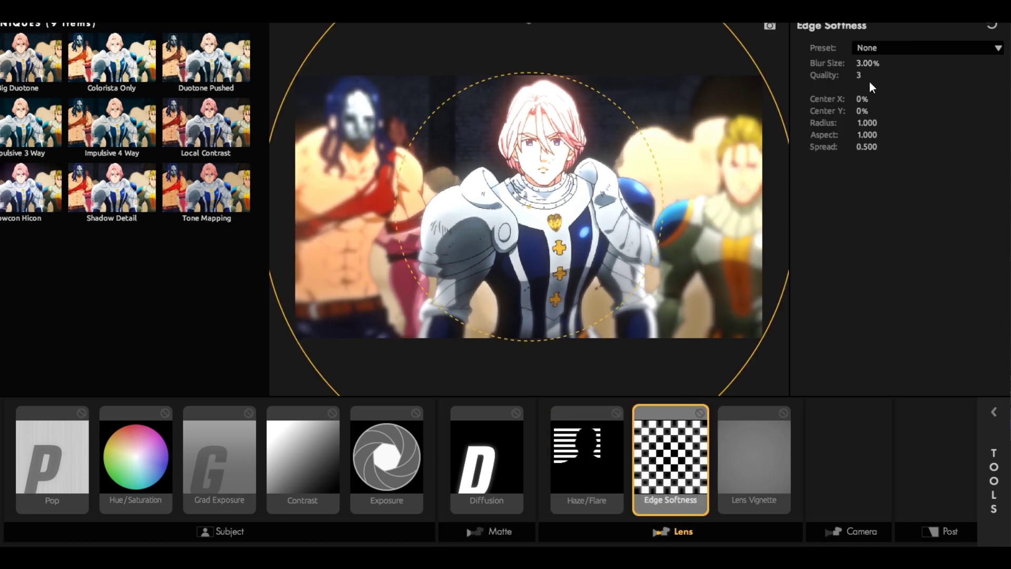
- Set Edge Softness to Blur Size 0.70%, Radius 1.139, Aspect 1.046 and Spread 0.408
double_click(878, 67)
type("0.")
type("7")
key("Return")
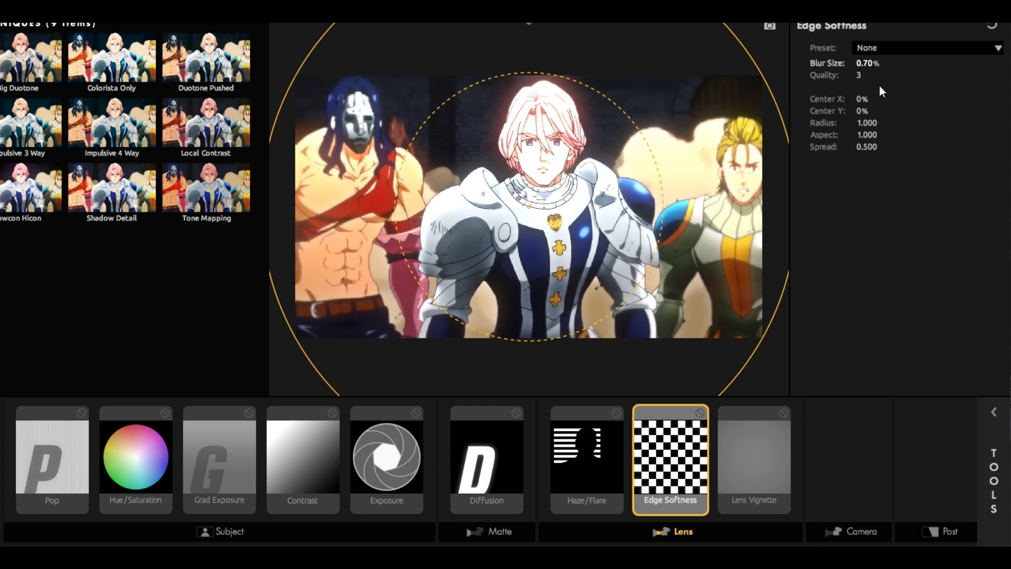
mouse_move(867, 123)
left_mouse_down()
mouse_move(901, 123)
mouse_move(895, 135)
left_mouse_up()
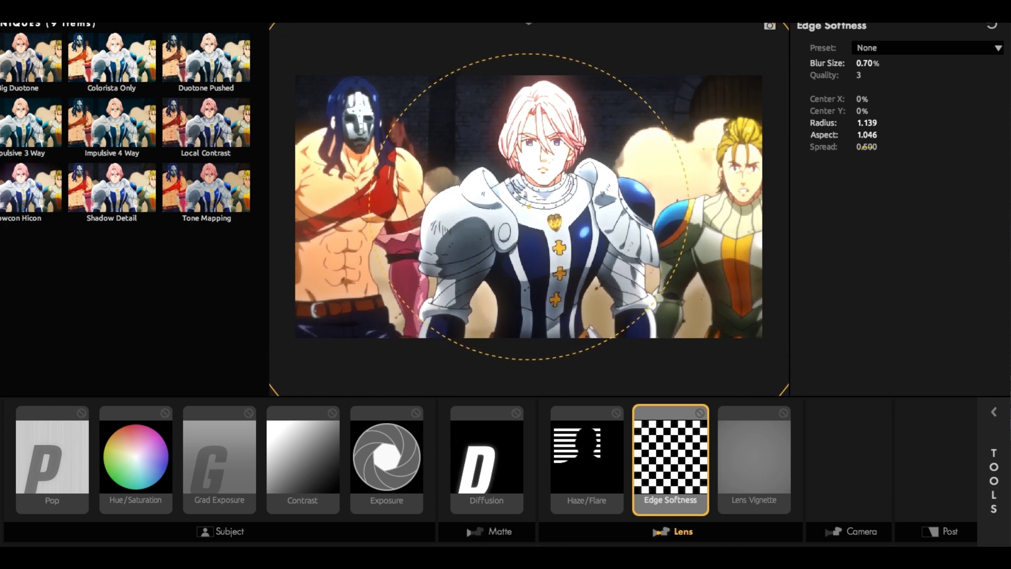
left_click_drag(866, 147, 858, 147)
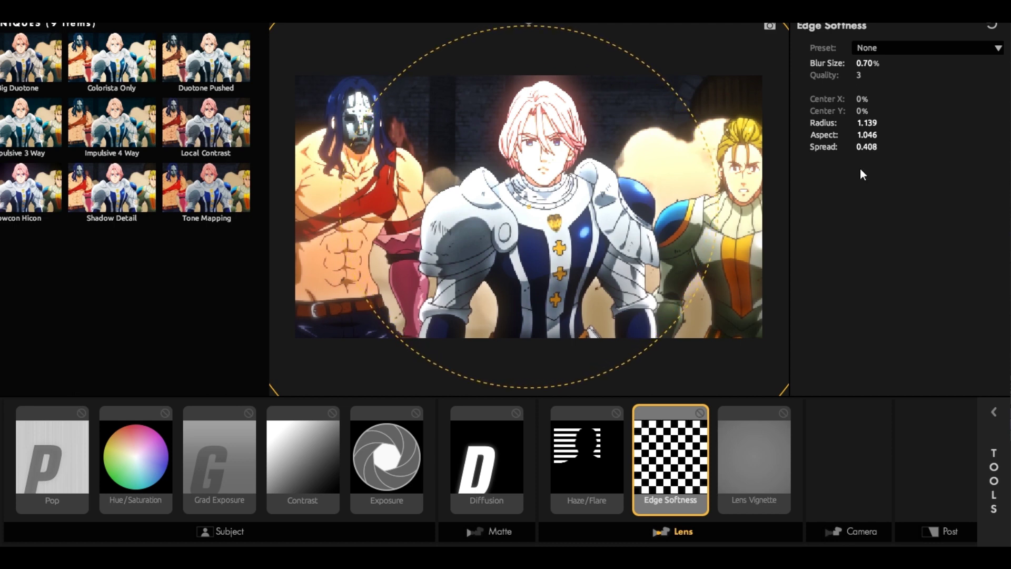
left_click(744, 456)
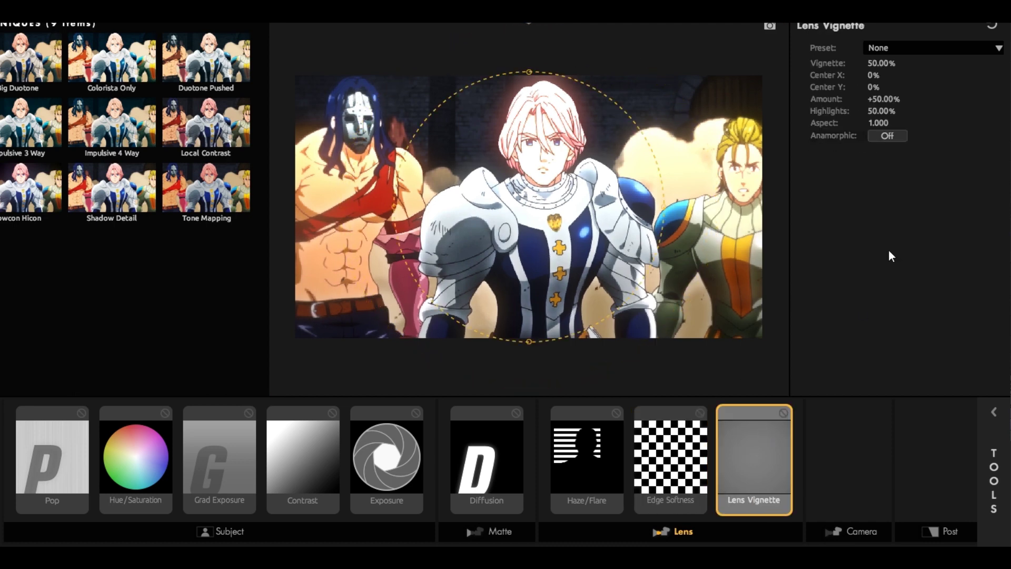
- Set Lens Vignette to 94.8% with Center X at 0% and Amount +100%
left_click_drag(879, 67, 975, 67)
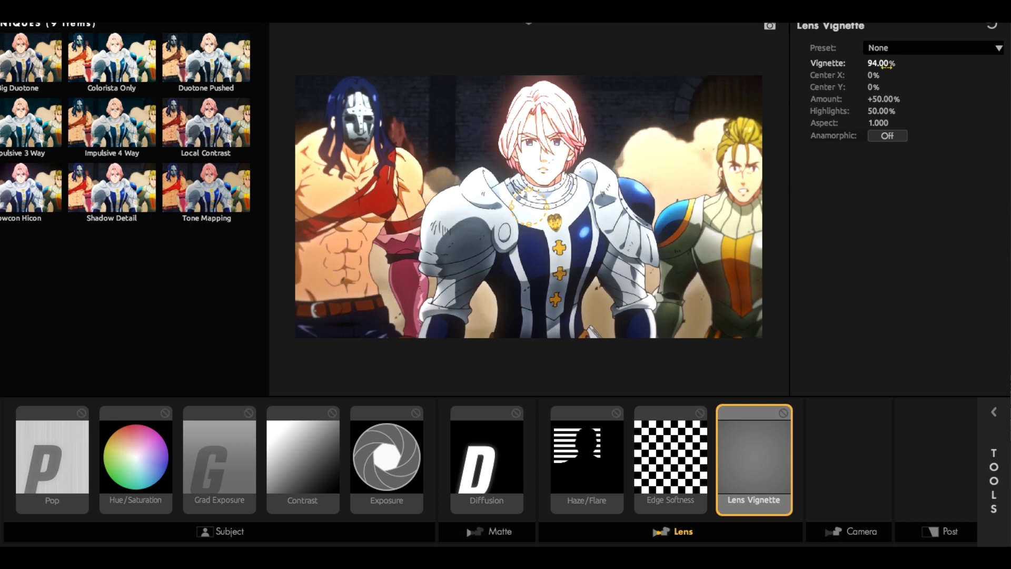
left_click_drag(886, 67, 887, 67)
left_click(885, 76)
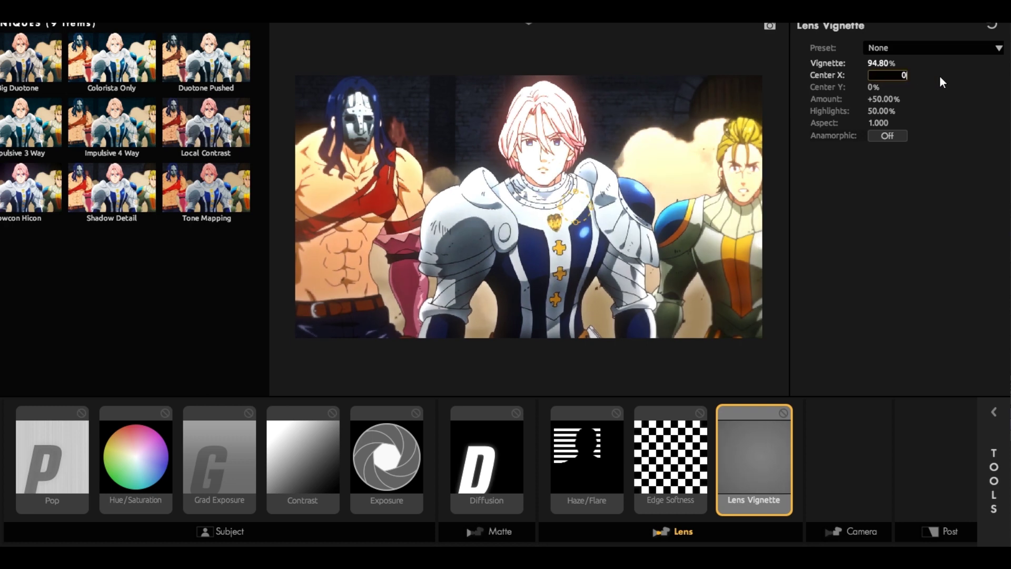
key("Return")
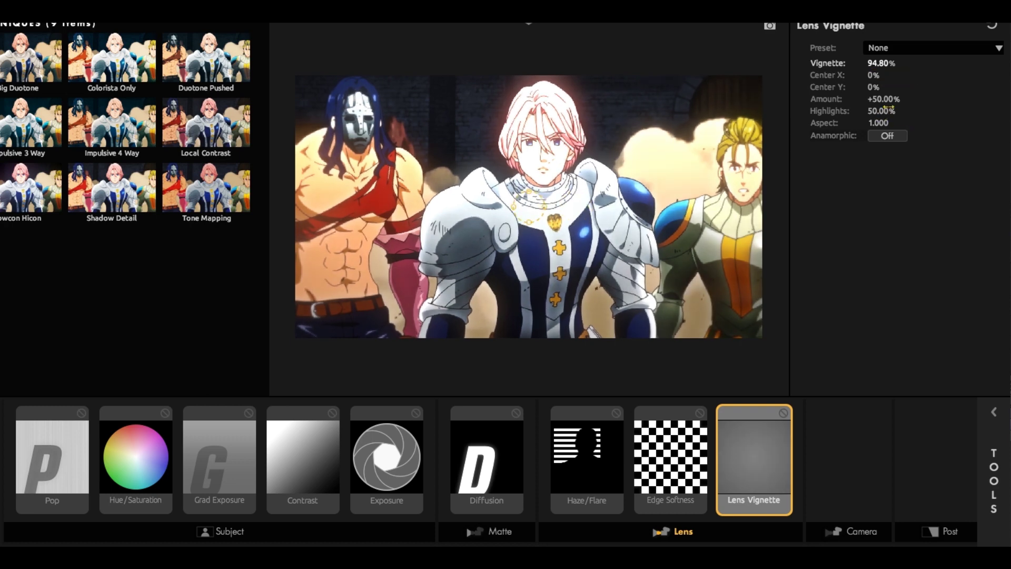
left_click(884, 99)
type("100")
key("Return")
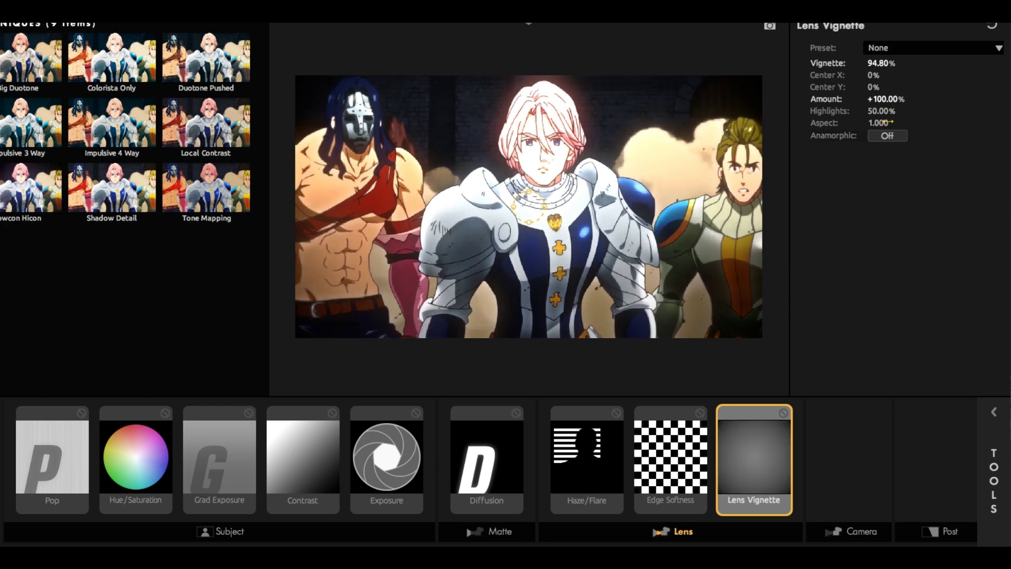
- Set the vignette Highlights to 90% and turn Anamorphic on
left_click(895, 111)
type("0")
type("90")
key("Return")
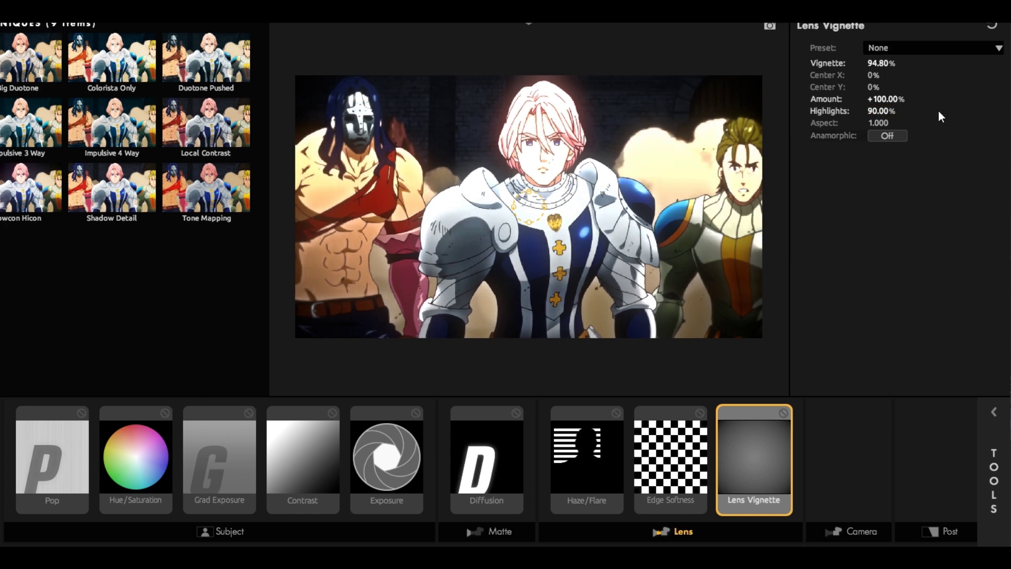
left_click(888, 136)
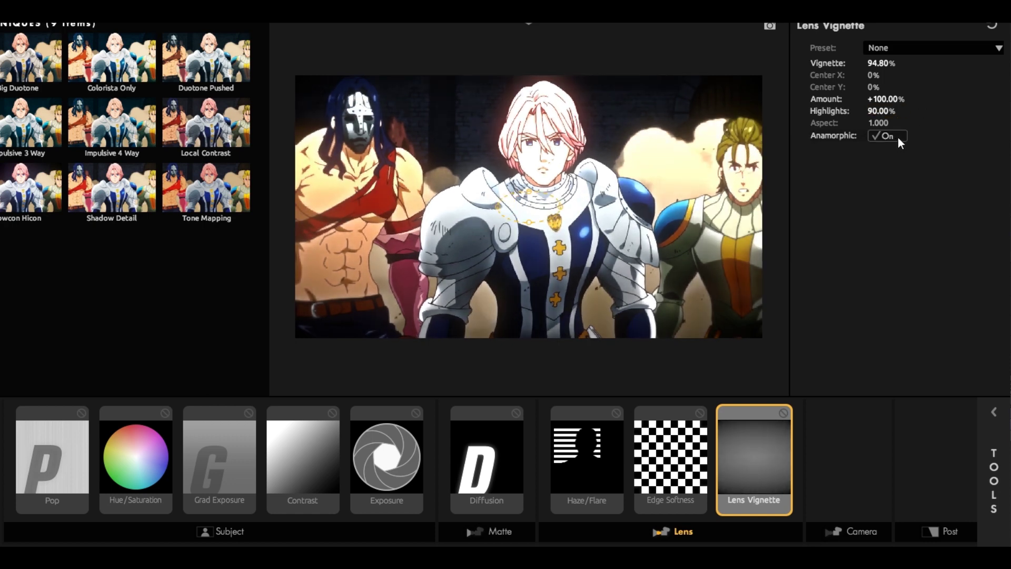
left_click(888, 136)
left_click(888, 136)
left_click(890, 136)
left_click(890, 136)
left_click(837, 484)
- Add Neg Bleach Bypass and Shoulder to the Camera stage
left_click(987, 464)
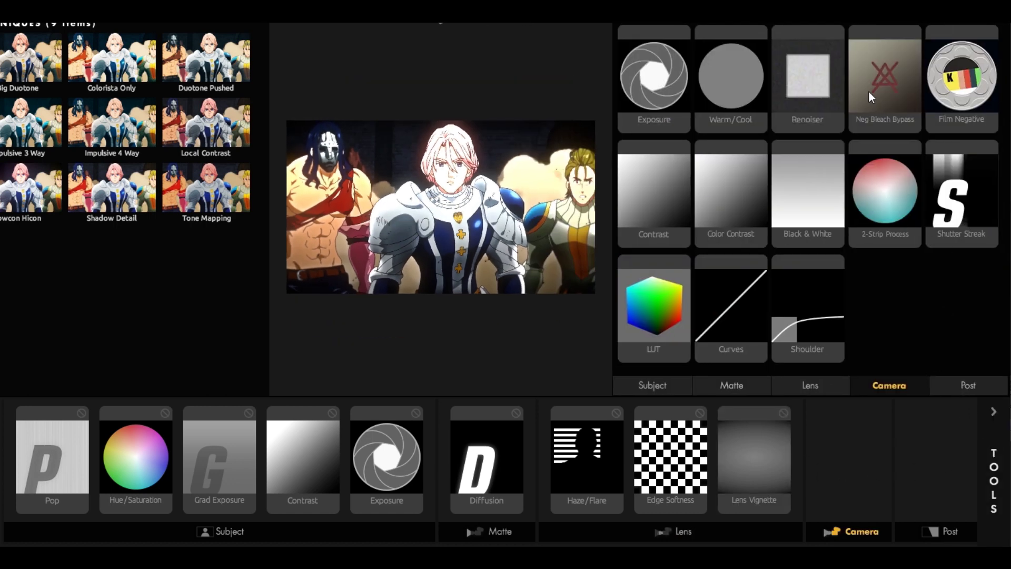
left_click_drag(883, 92, 849, 380)
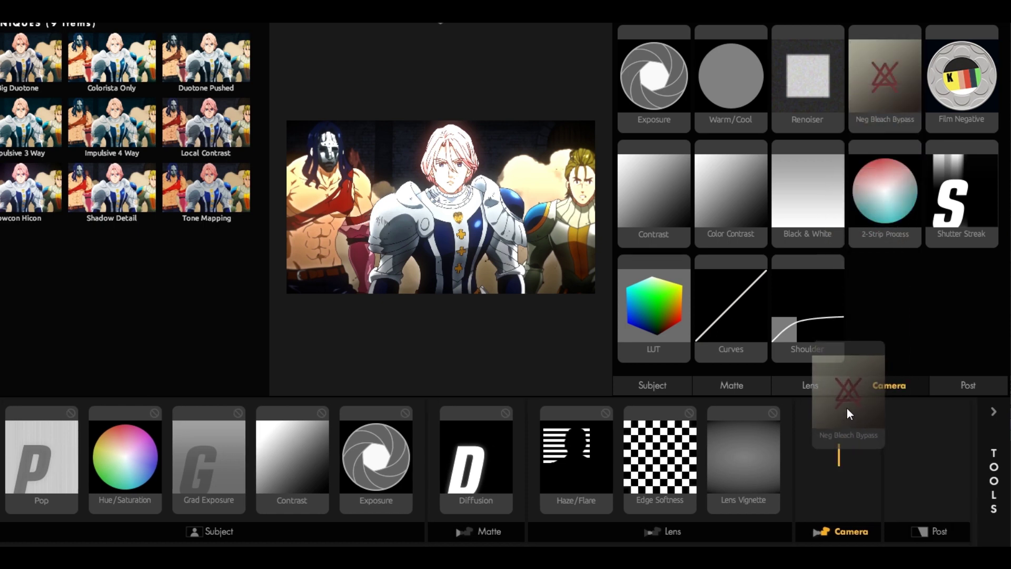
left_click_drag(849, 380, 847, 409)
left_click_drag(808, 335, 867, 414)
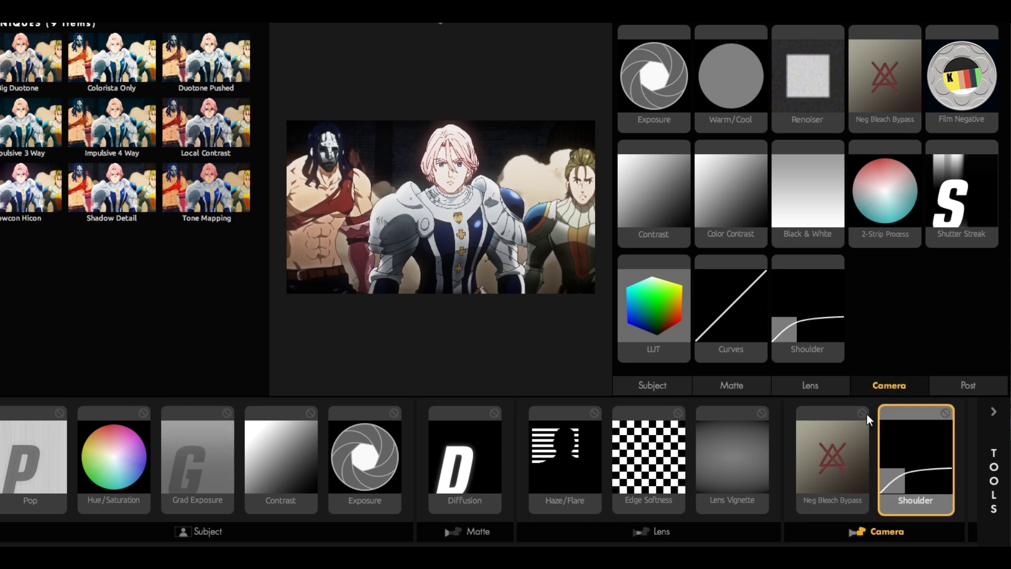
- Set the Neg Bleach Bypass Silver Retention to 5%
left_click(849, 456)
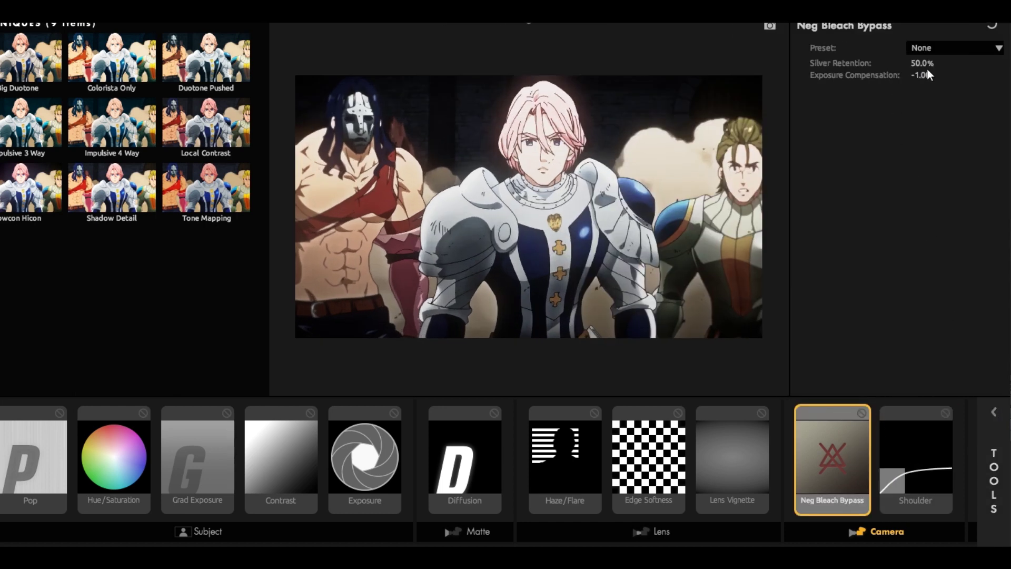
left_click(927, 64)
type("10")
key("Return")
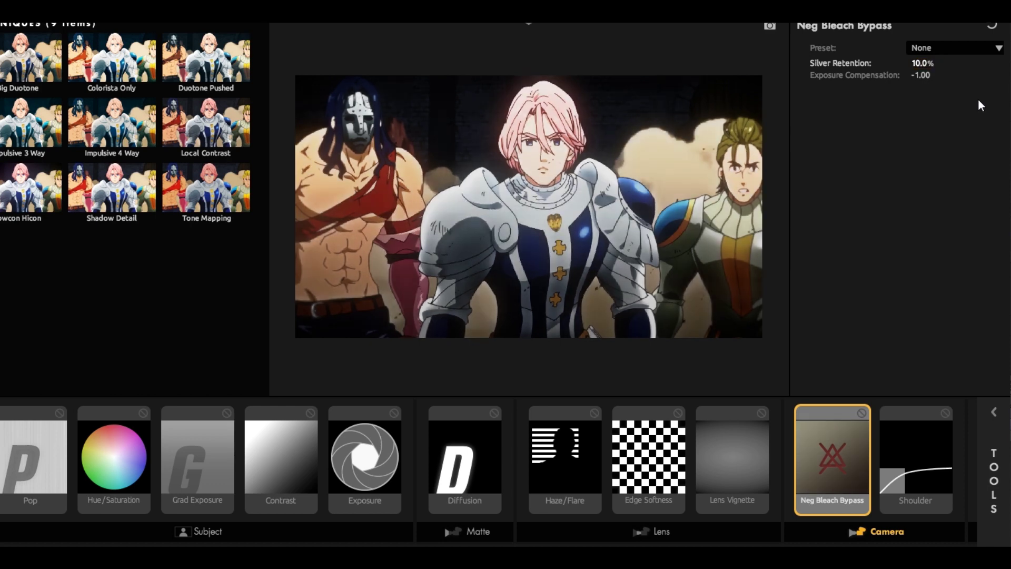
left_click(934, 65)
type("5")
key("Return")
- Set the Shoulder Brightest Value to 2.000
left_click(899, 435)
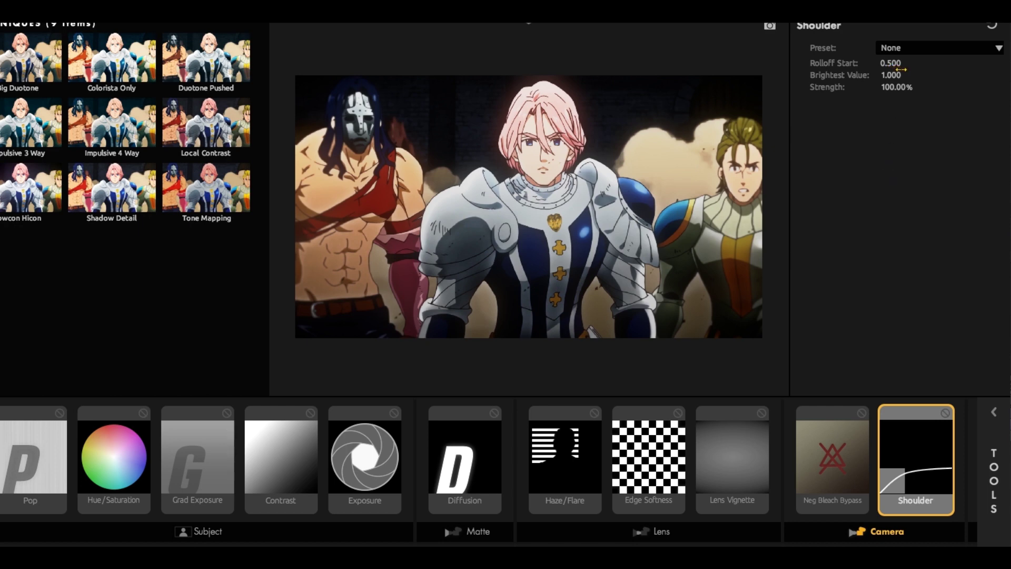
left_click_drag(901, 80, 911, 80)
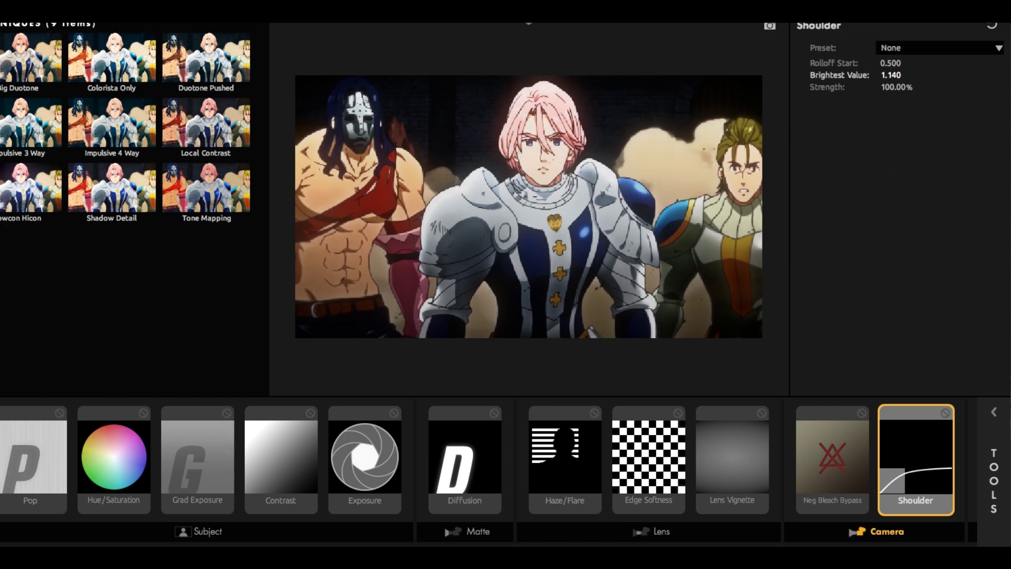
left_click(897, 75)
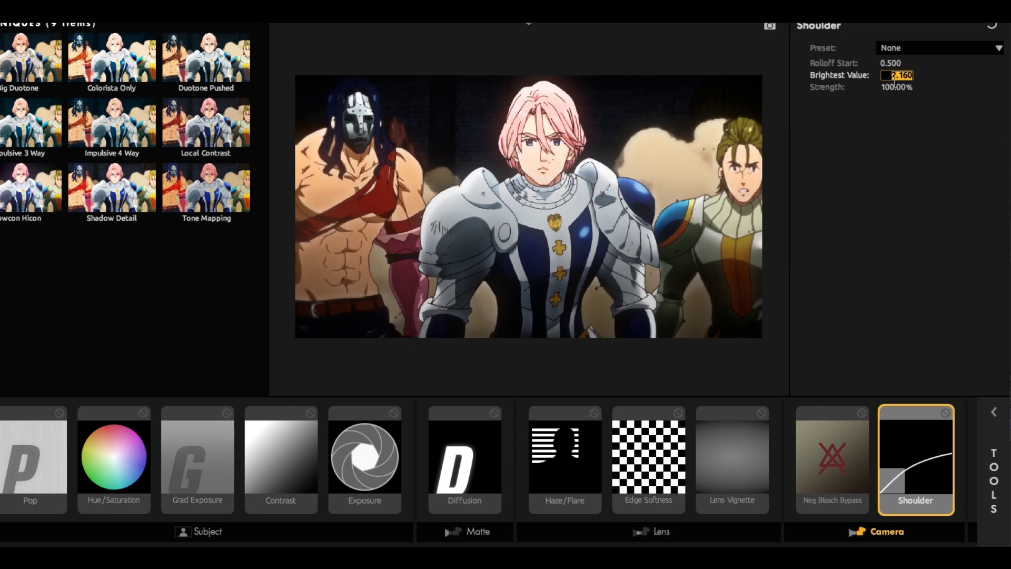
type("2")
key("Return")
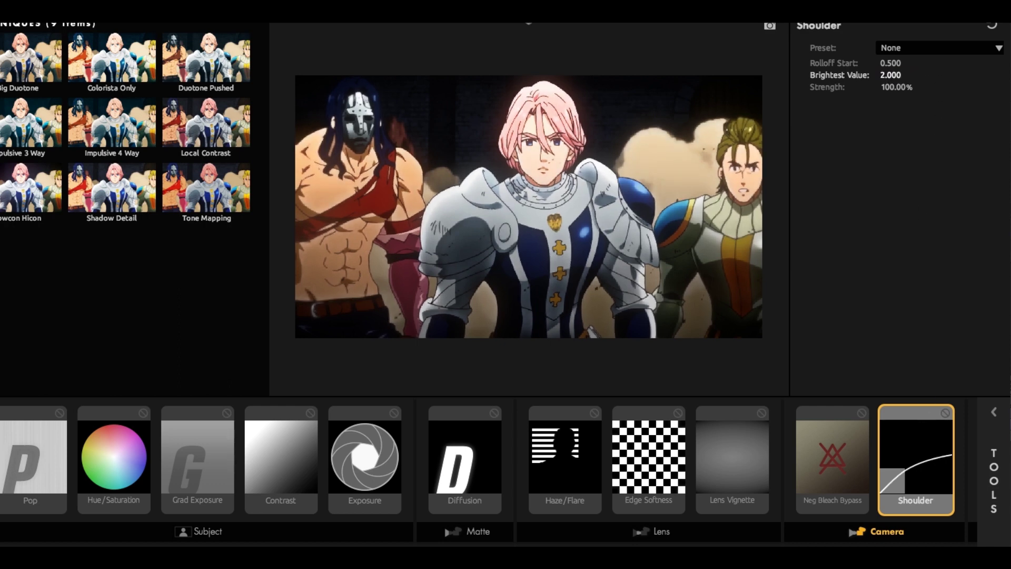
scroll(927, 489, "right", 2)
- Add Curves and then HSL Colors to the Post stage
left_click(927, 489)
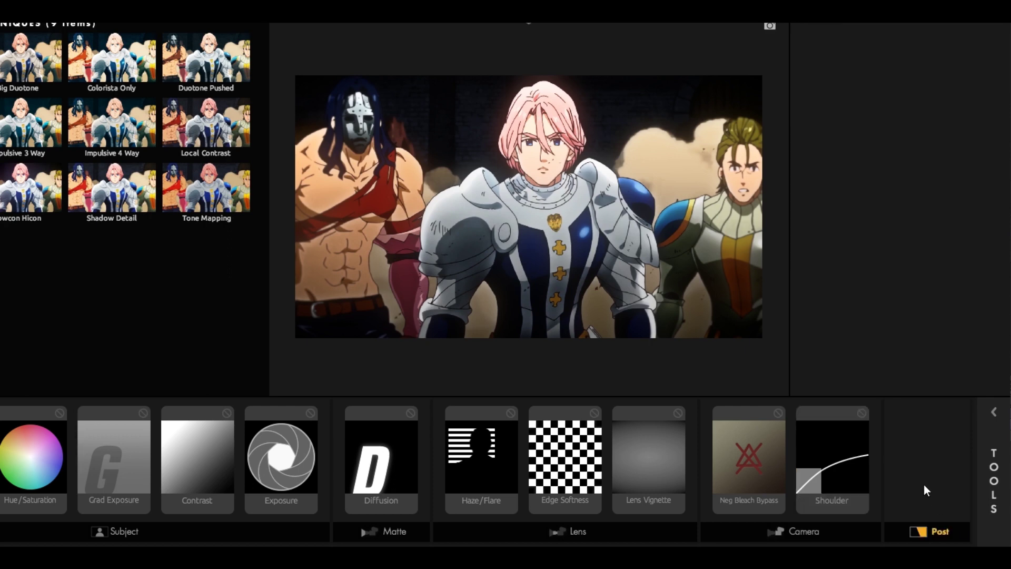
left_click(993, 458)
scroll(850, 334, "down", 2)
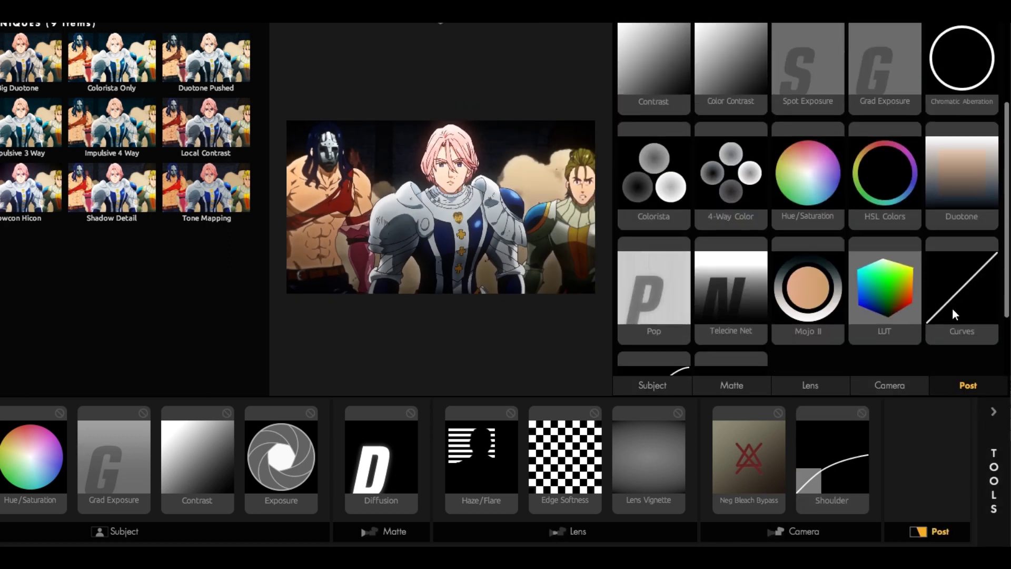
left_click_drag(952, 308, 924, 462)
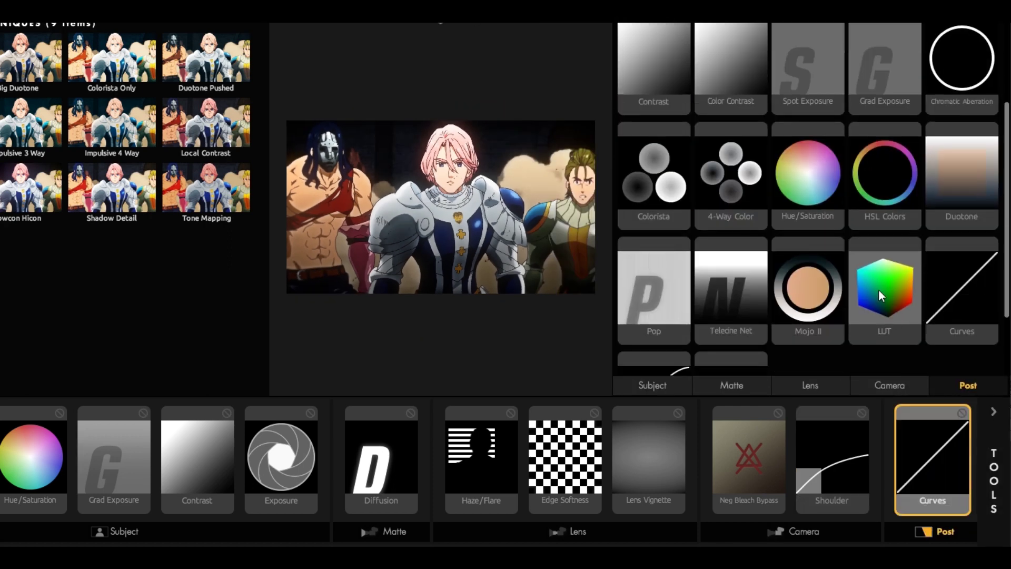
scroll(719, 339, "down", 1)
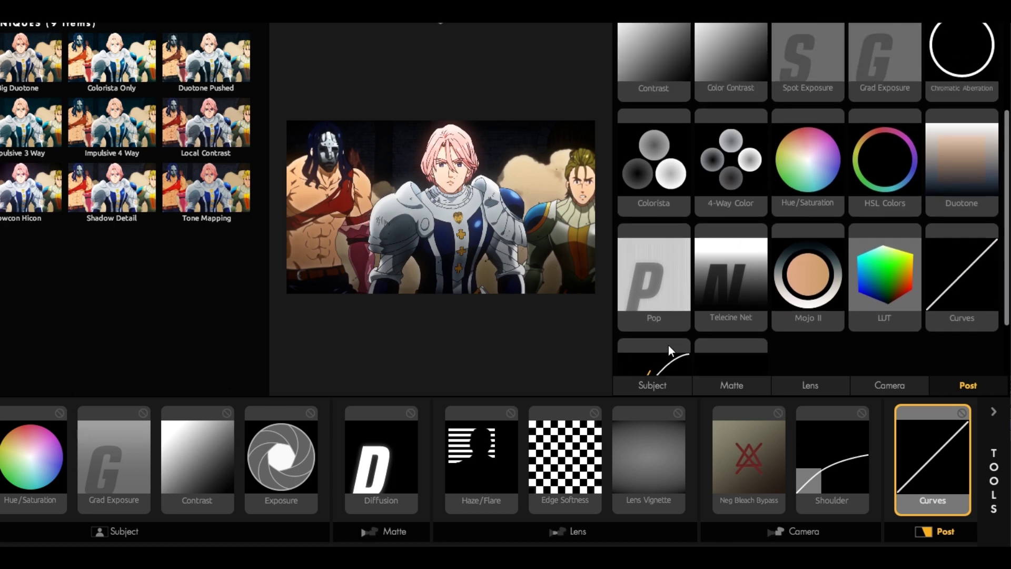
left_click_drag(887, 189, 968, 447)
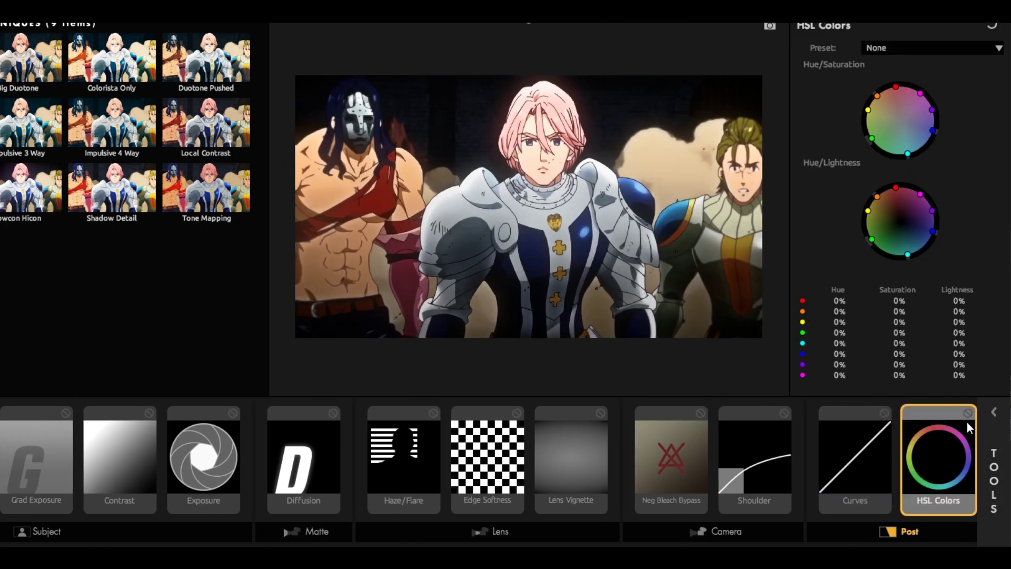
- Add two points on the RGB curve and lift the upper one to brighten highlights
left_click(878, 447)
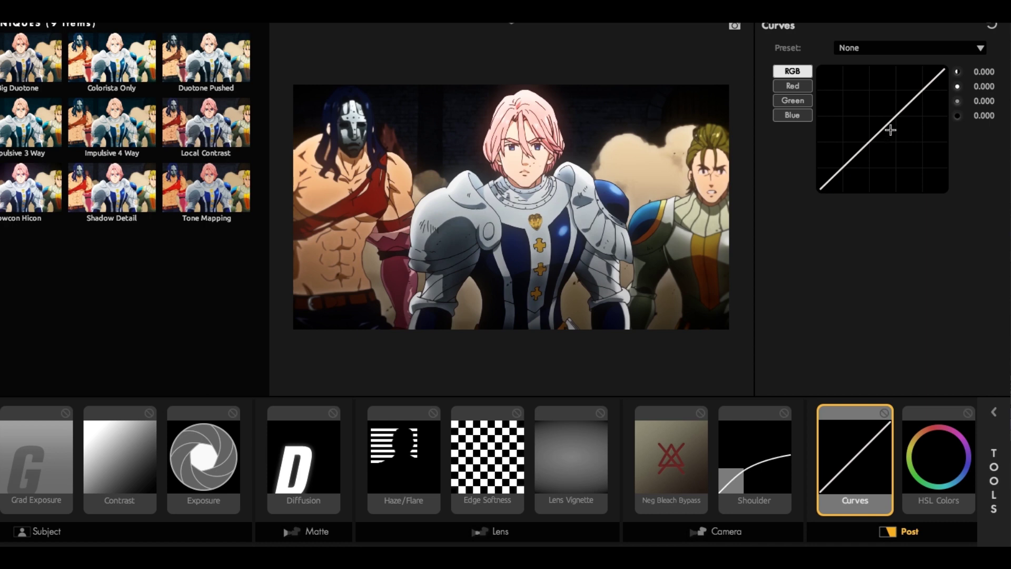
left_click(886, 125)
left_click(917, 95)
left_click_drag(918, 95, 942, 69)
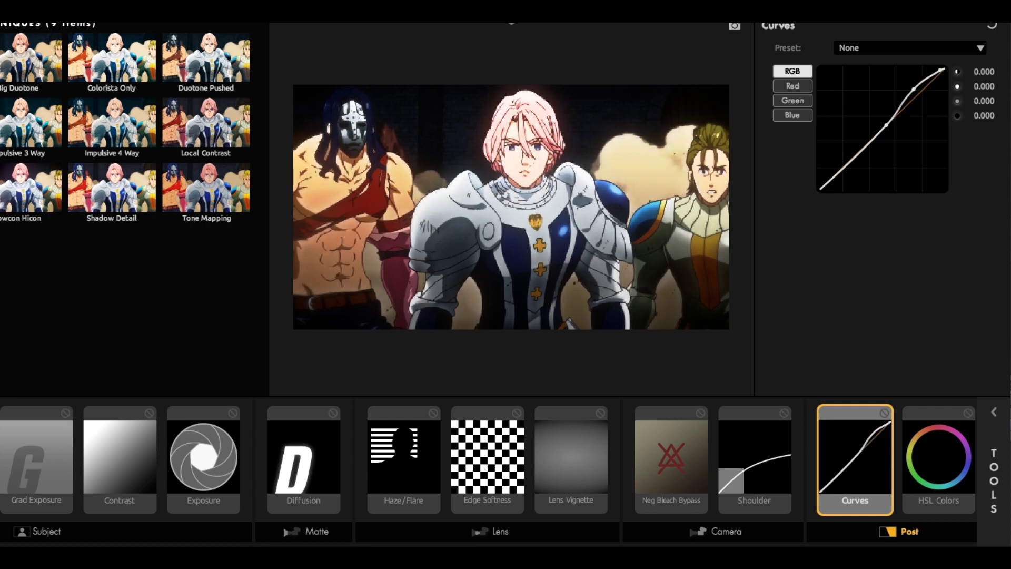
- Raise the red curve's midtones with a new control point
left_click(795, 84)
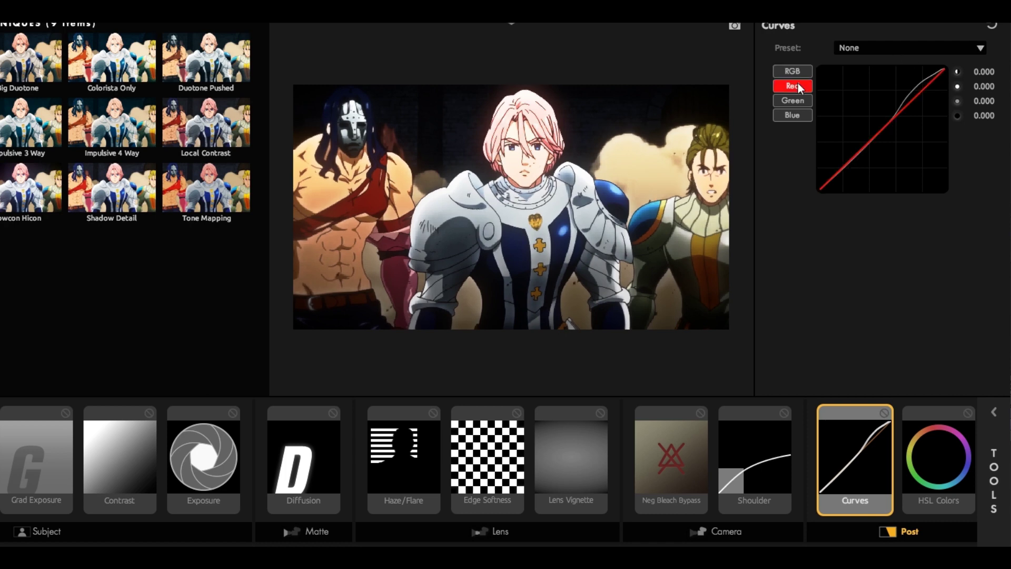
left_click(883, 126)
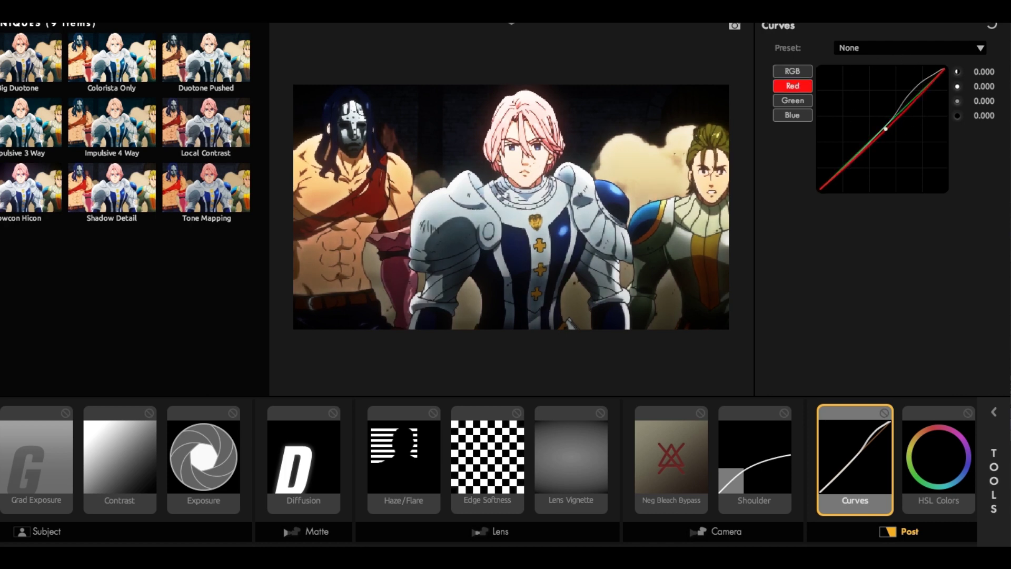
left_click_drag(882, 127, 893, 117)
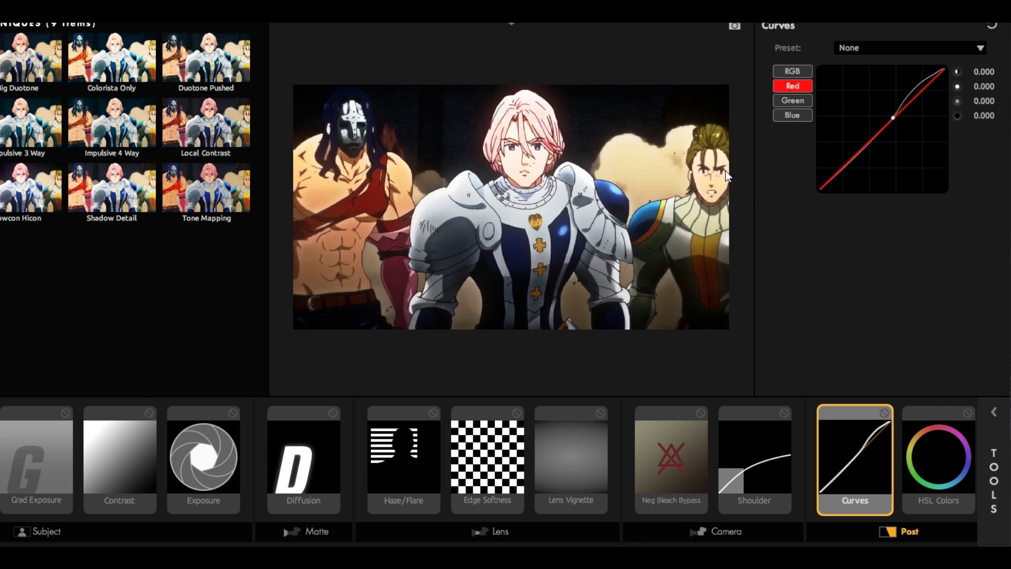
left_click_drag(893, 117, 896, 114)
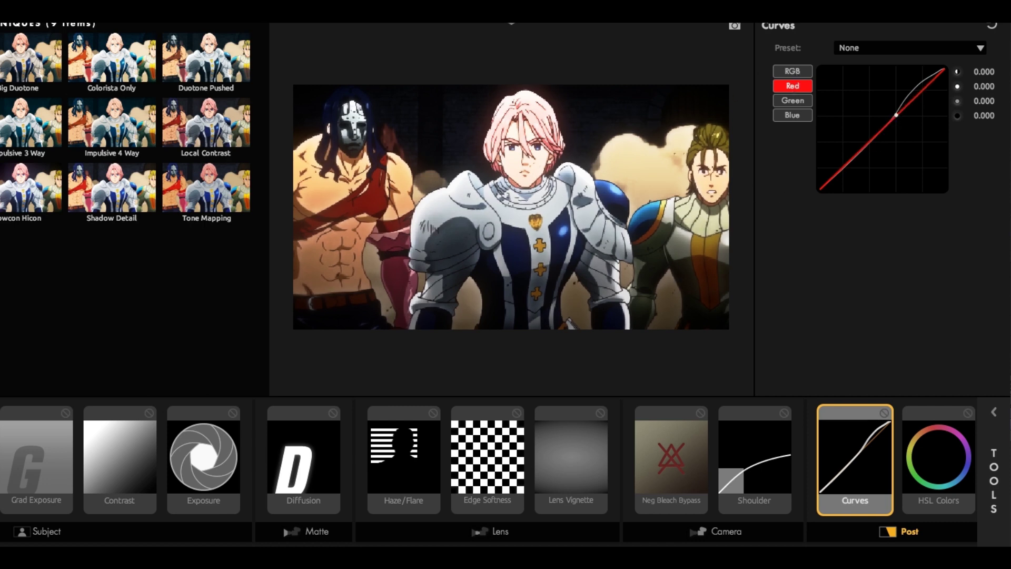
left_click(798, 71)
- Shift the Haze/Flare tint color from orange toward pink
left_click(926, 440)
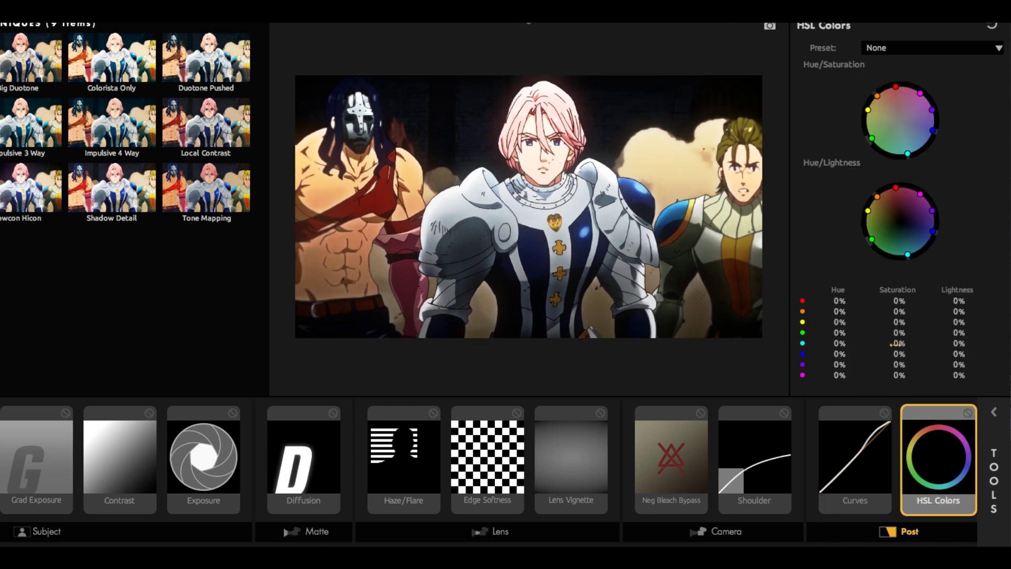
left_click(393, 419)
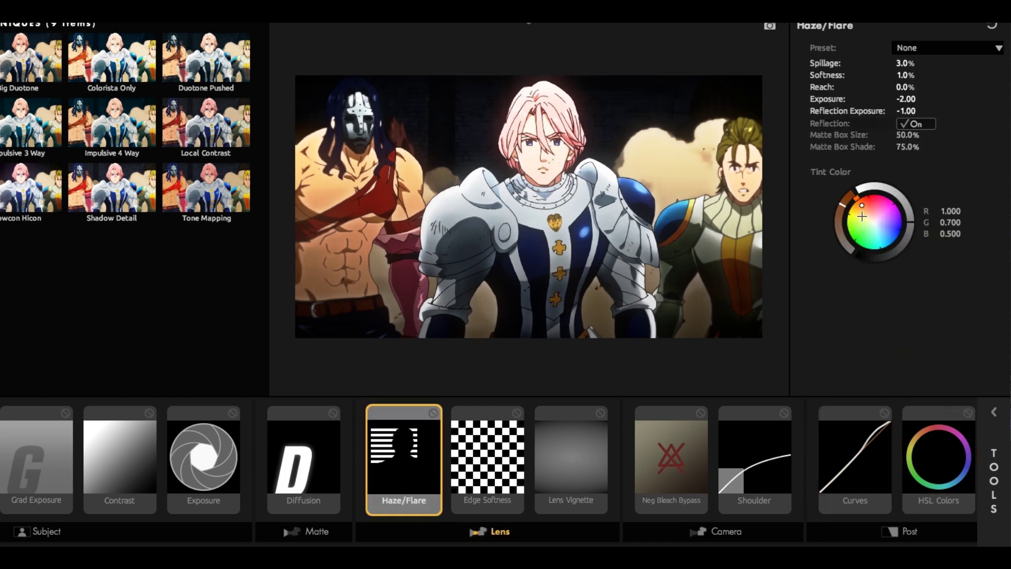
left_click_drag(861, 204, 875, 202)
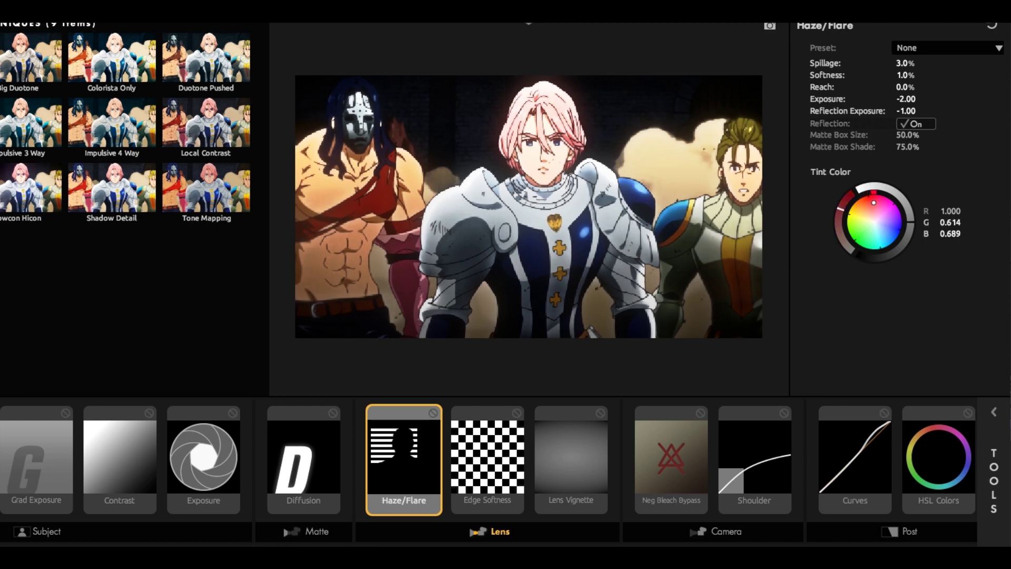
- In HSL Colors, set red hue to -3.0% and red saturation to +15.0%
left_click(937, 480)
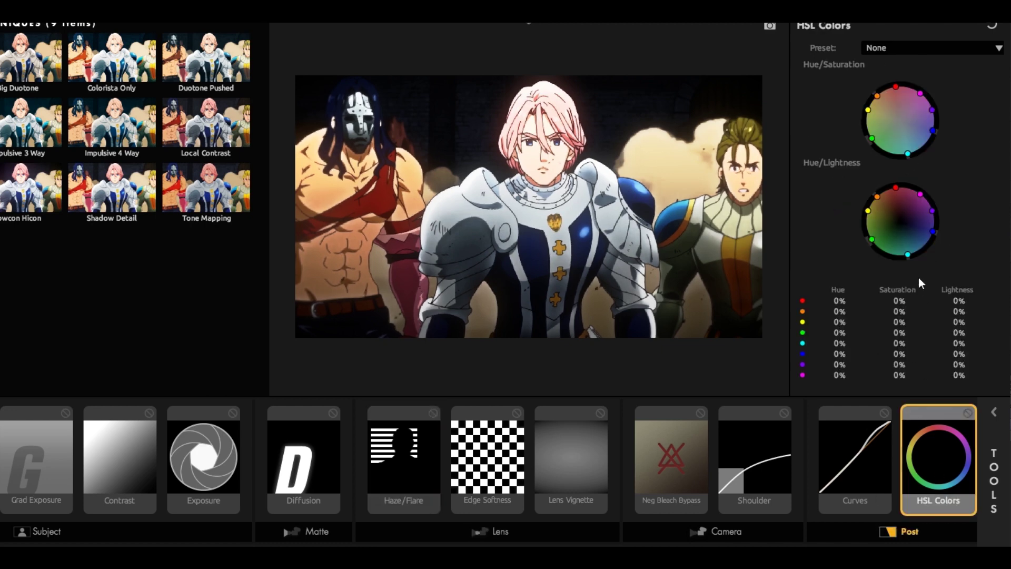
left_click(843, 308)
type("-3")
key("Return")
left_click(902, 305)
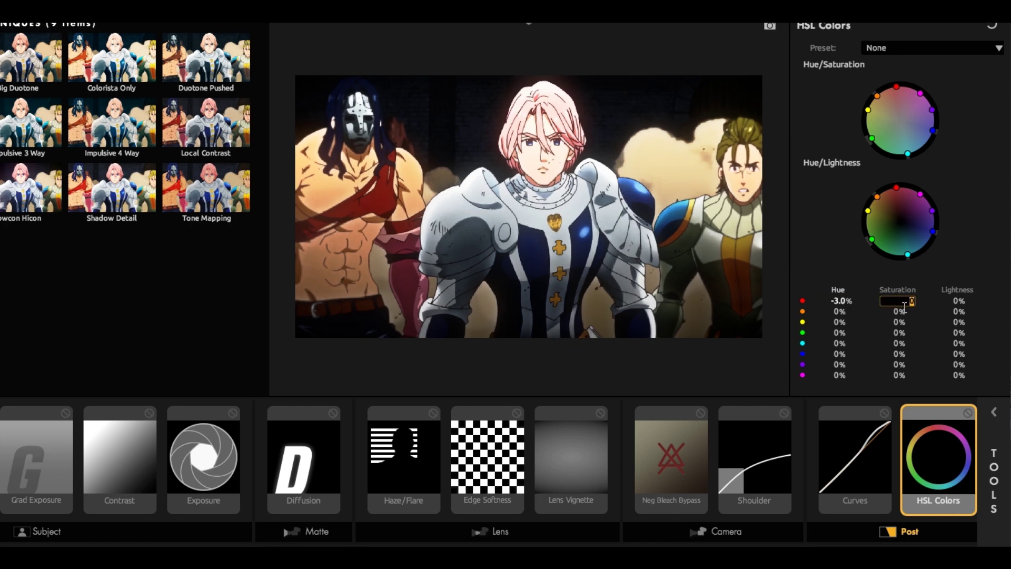
type("15")
key("Return")
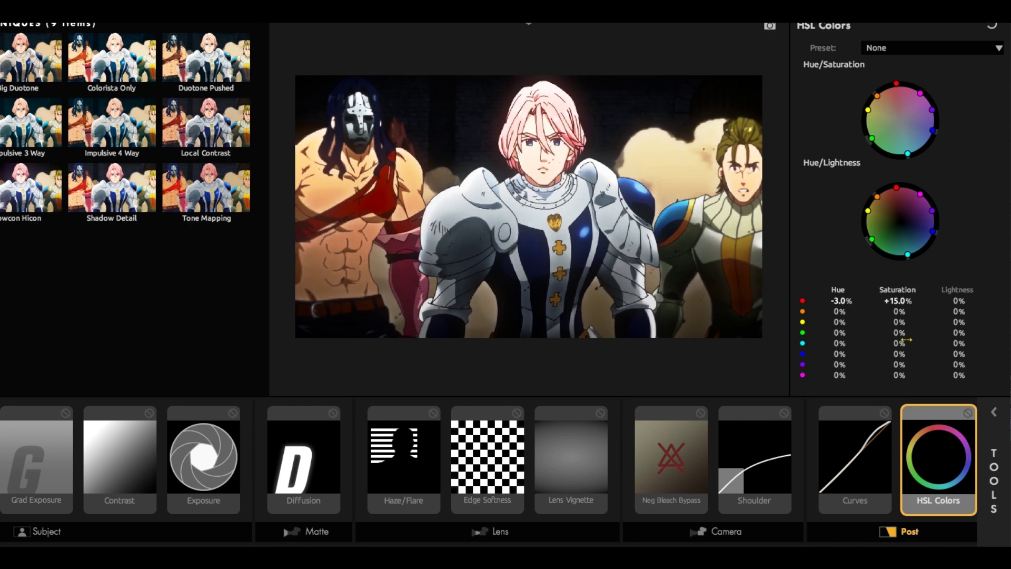
- Set green saturation to -25.5%, blue saturation to +10.0% and blue hue to -9
left_click_drag(871, 138, 879, 134)
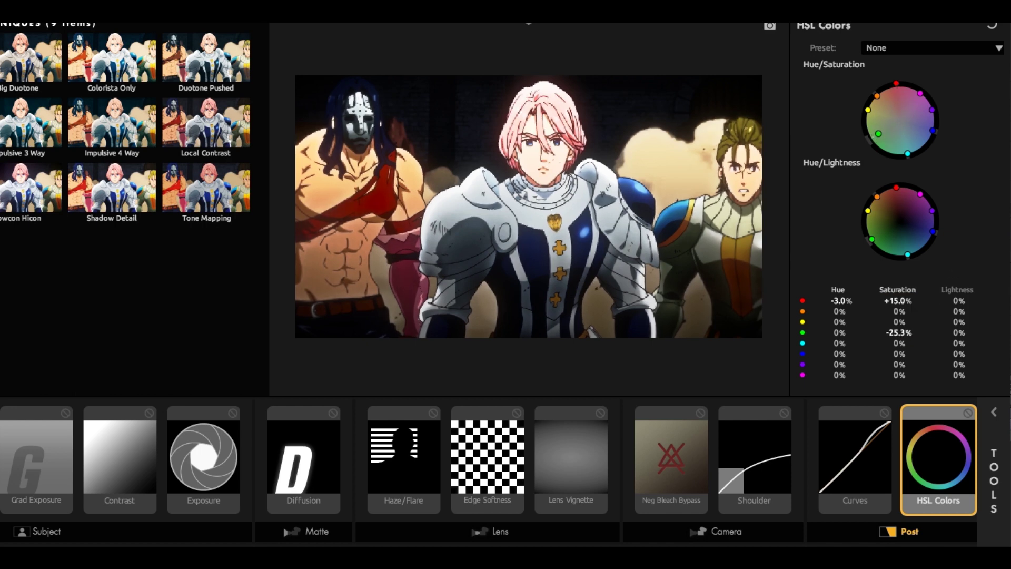
left_click_drag(899, 354, 895, 358)
type("1")
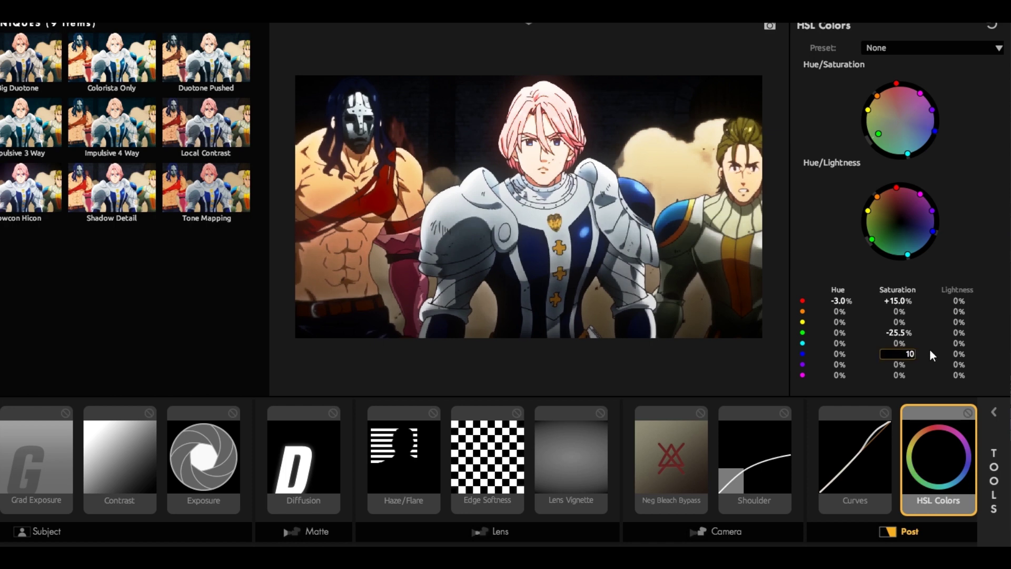
key("Return")
left_click(841, 360)
type("-9")
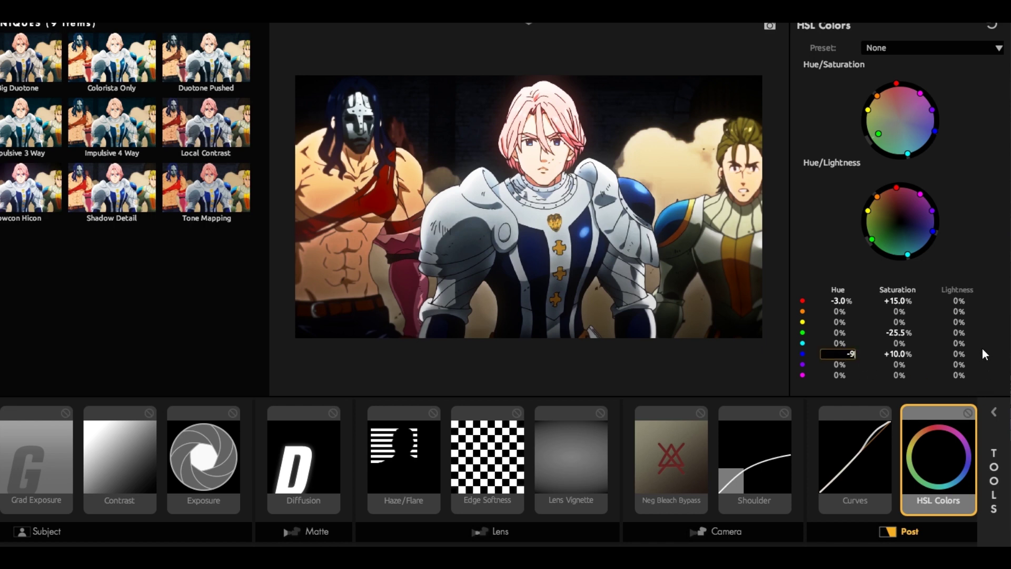
key("Return")
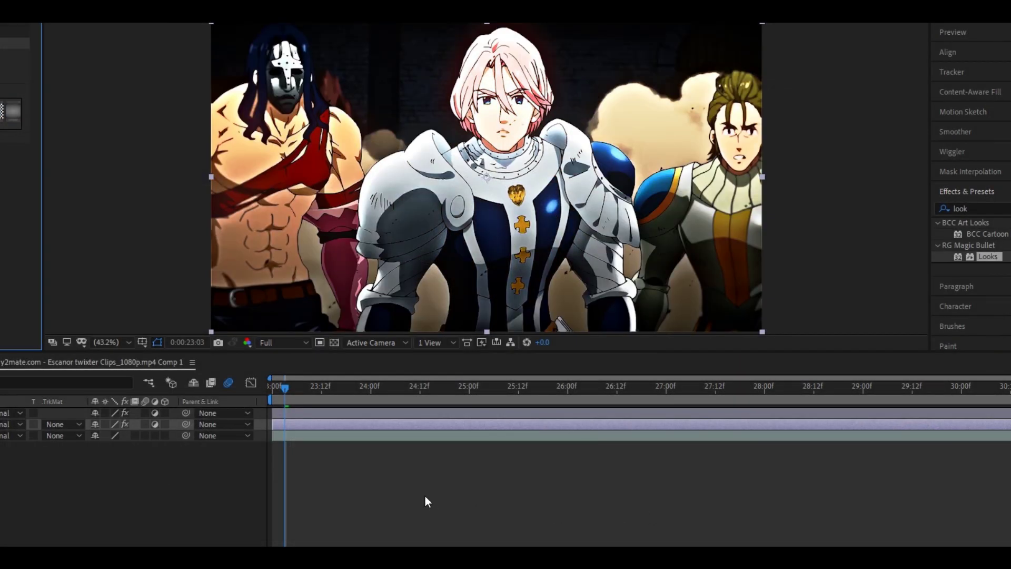
- Raise the Looks Diffusion Size to 30 and return to the After Effects composition
left_click(304, 416, "shift")
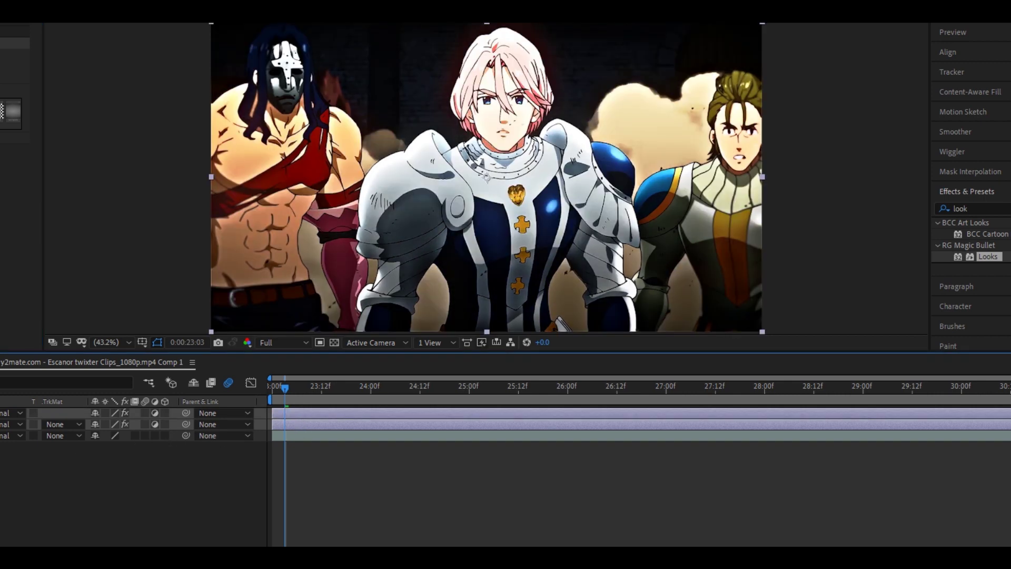
left_click(527, 423)
left_click(26, 237)
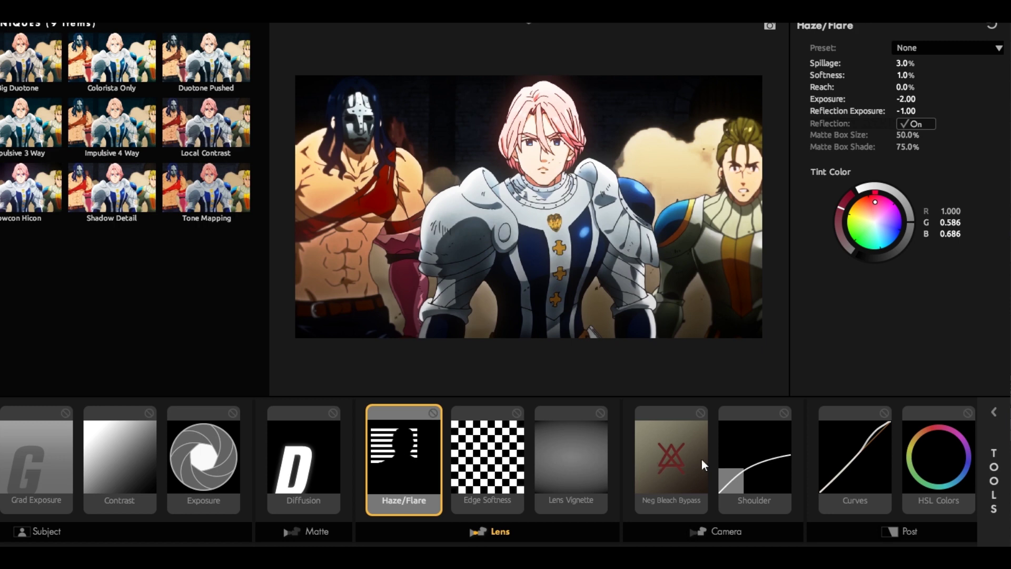
left_click(331, 450)
left_click(928, 63)
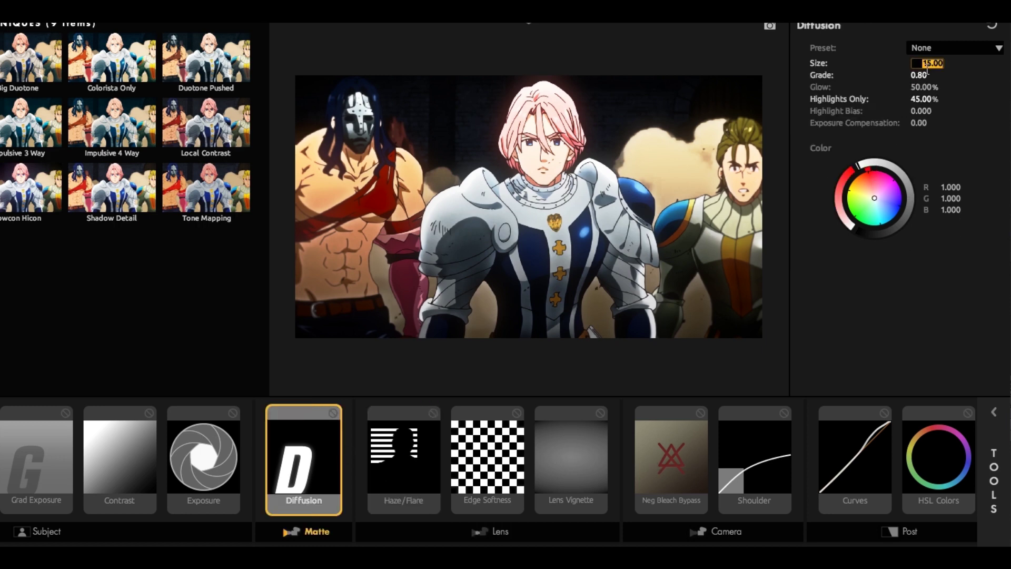
type("30")
key("Return")
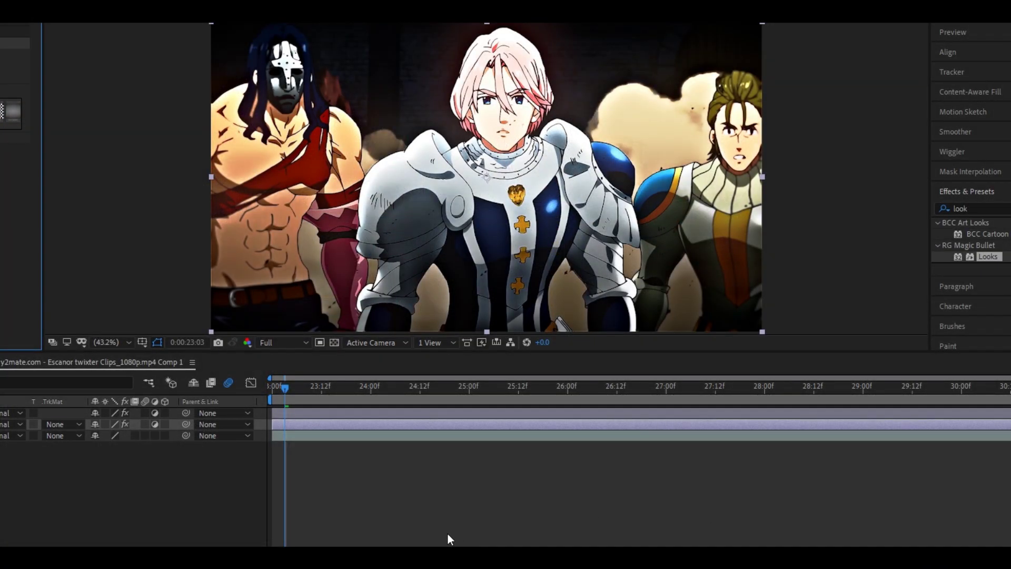
left_click(63, 413)
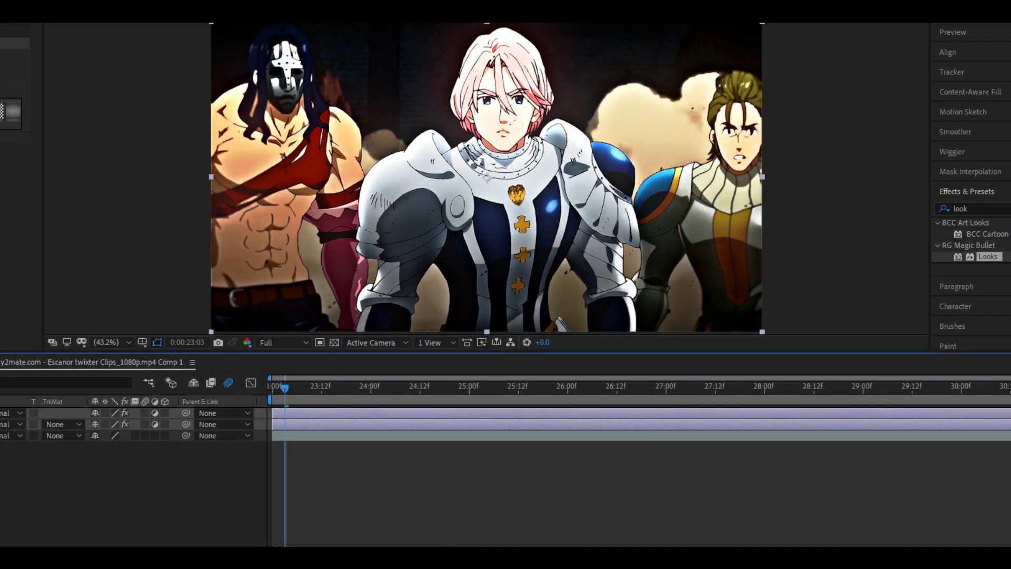